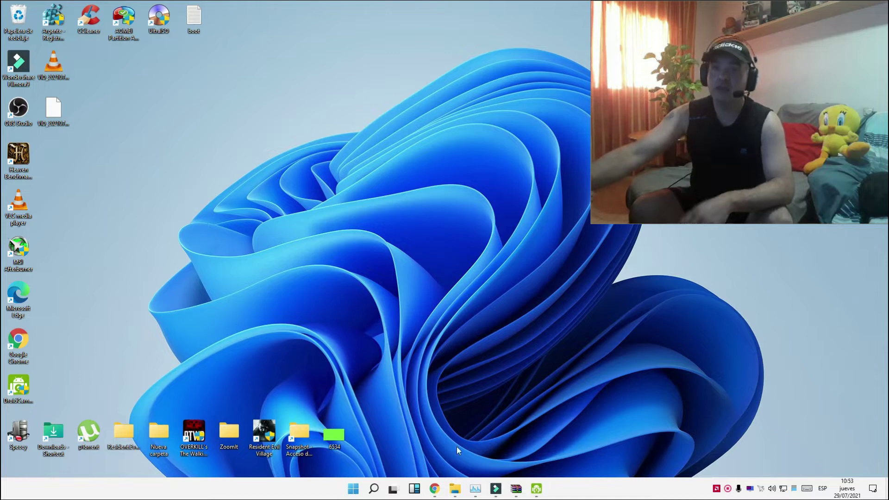
Check the CPU performance in the Task Manager, and minimize its window.
click(474, 490)
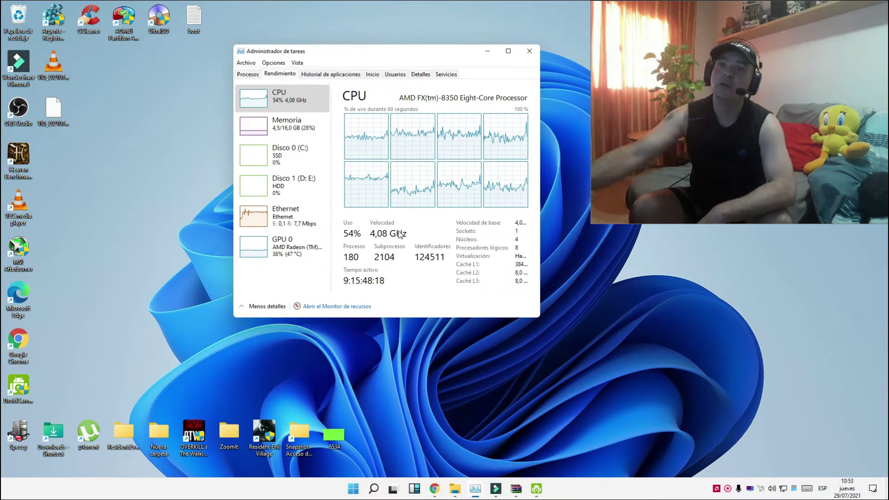
click(487, 52)
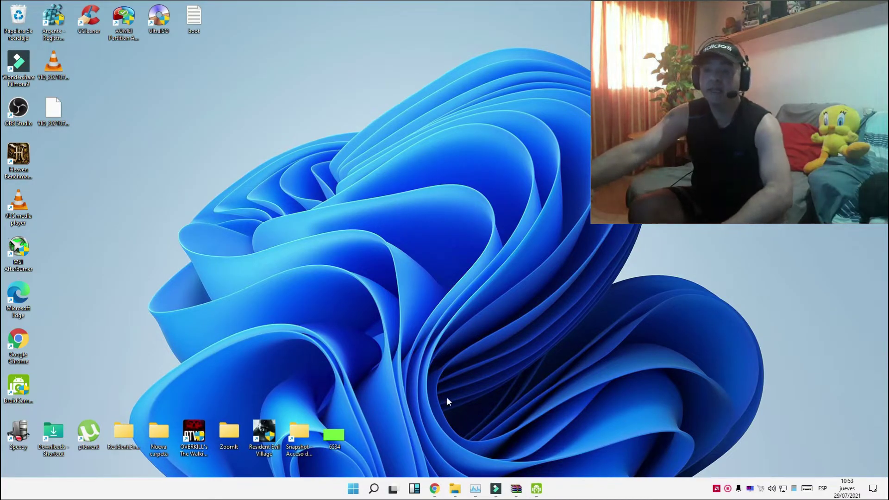
Open a new Google Chrome window, go to its Configuración page and maximize the window.
mouse_move(435, 494)
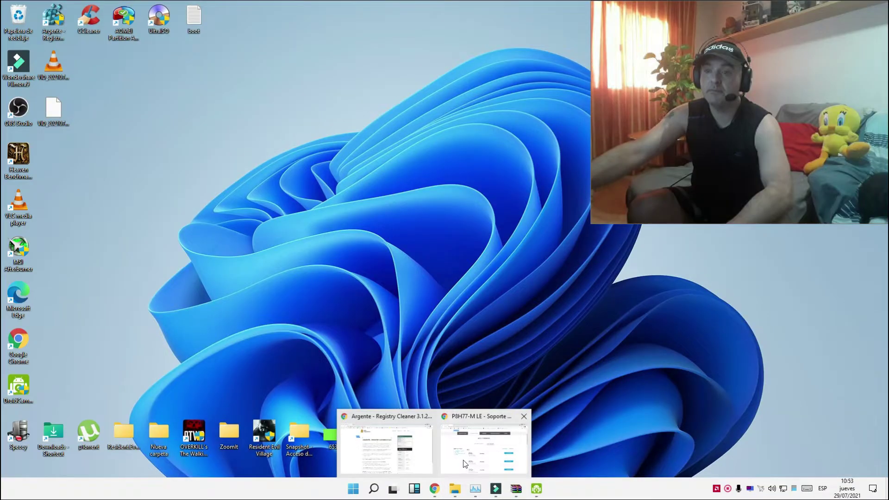
mouse_move(465, 464)
click(448, 174)
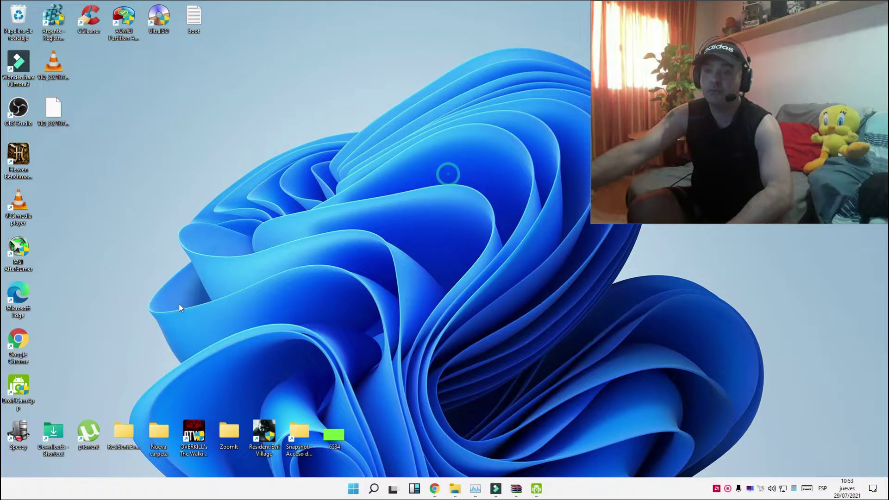
double_click(19, 339)
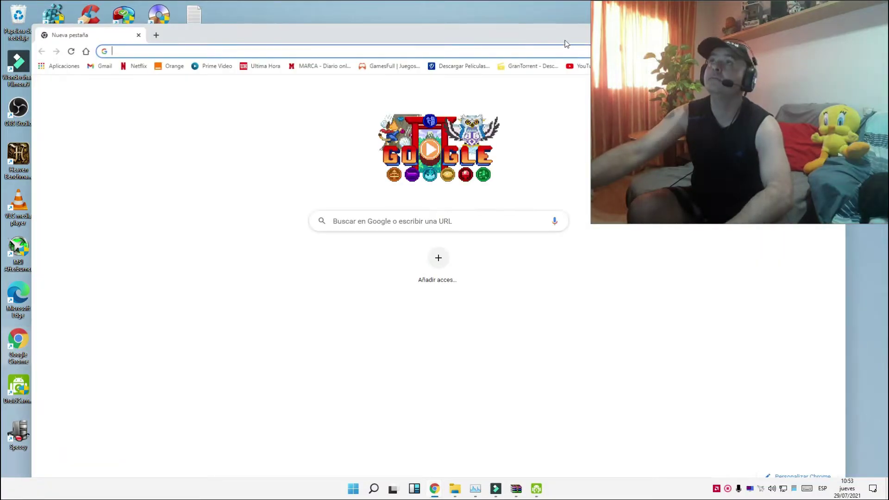
drag(565, 44, 378, 251)
click(649, 257)
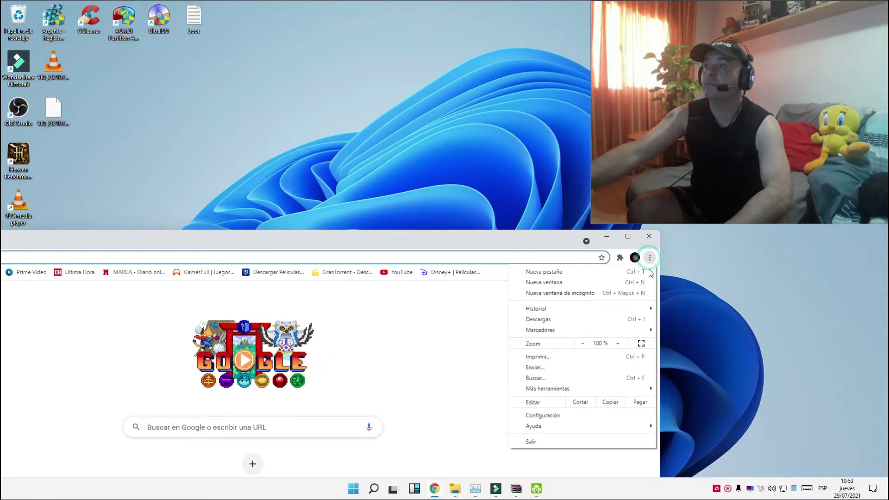
click(572, 417)
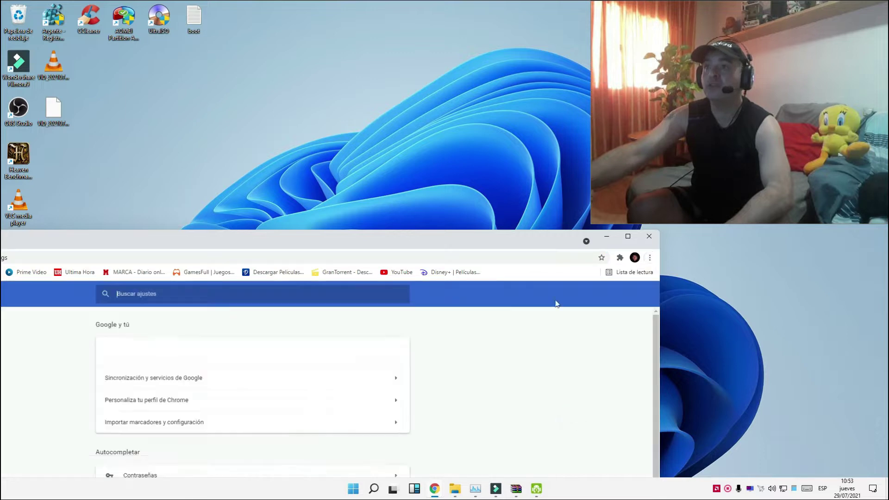
double_click(499, 240)
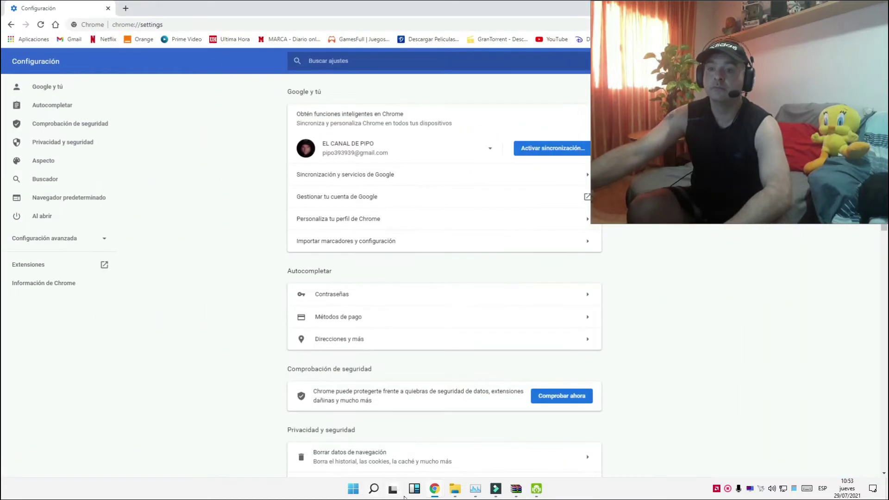
Expand Configuración avanzada and bring the Sistema section into view.
scroll(426, 421, down, 20)
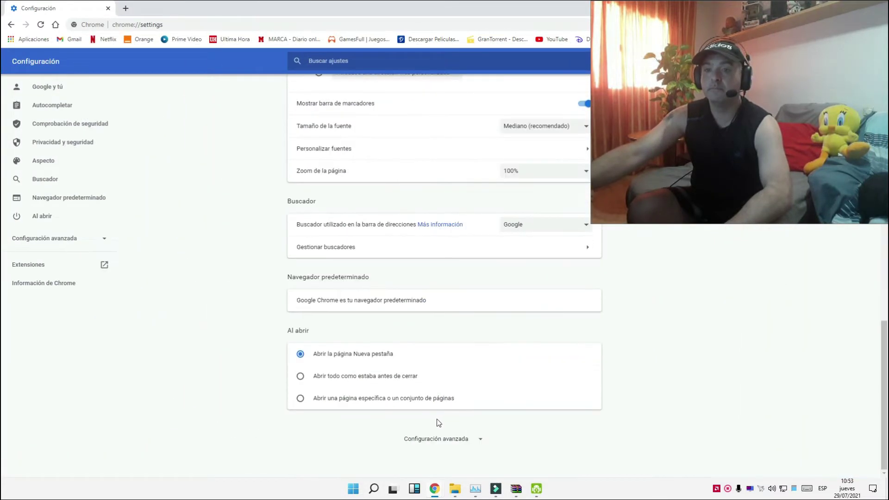
click(442, 439)
scroll(438, 429, down, 10)
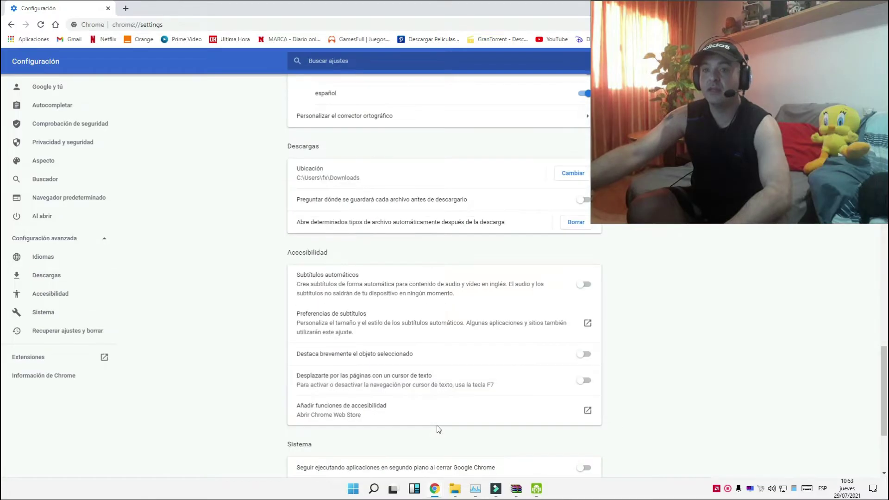
scroll(438, 429, down, 4)
scroll(439, 426, down, 1)
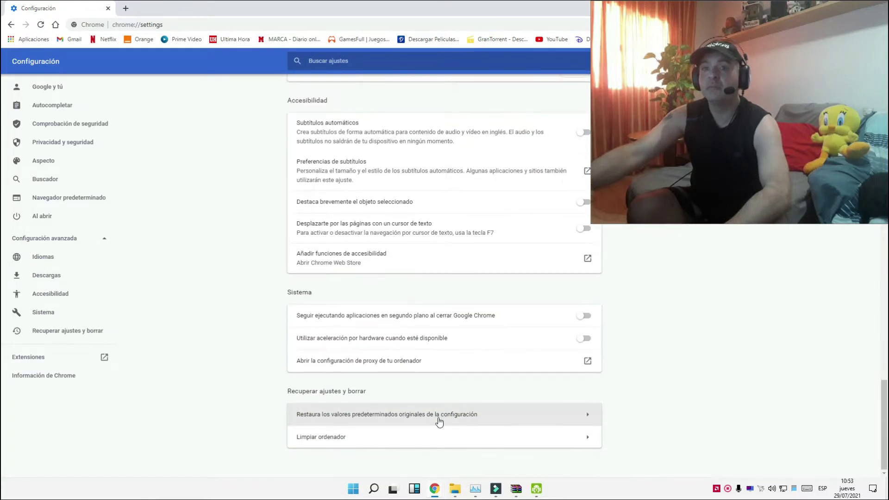
Toggle hardware acceleration and background running of apps on and back off, and minimize the Chrome window.
click(586, 341)
click(584, 341)
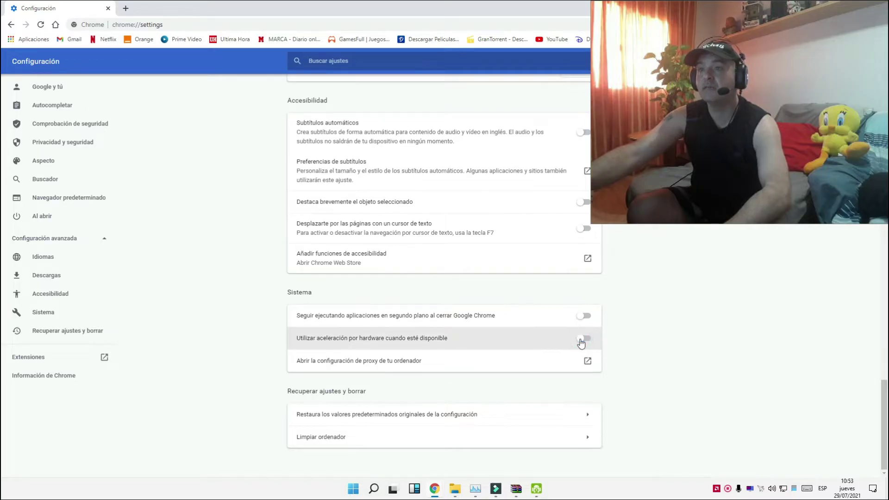
click(589, 317)
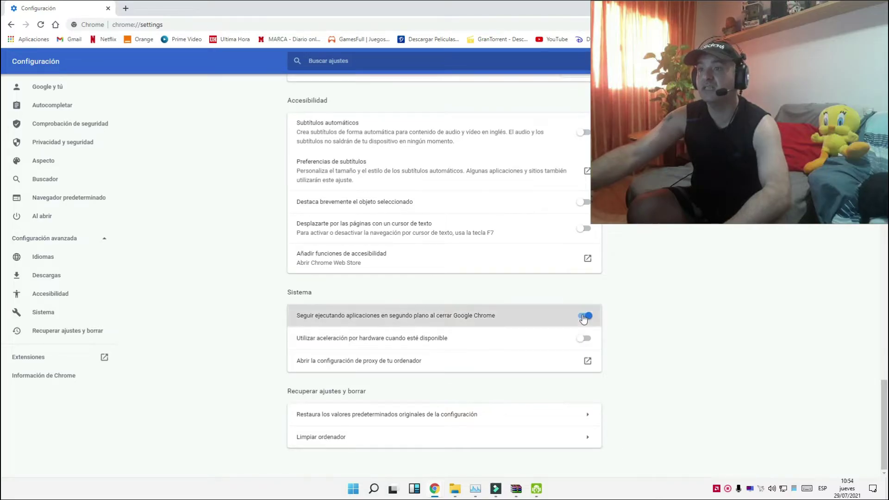
click(585, 318)
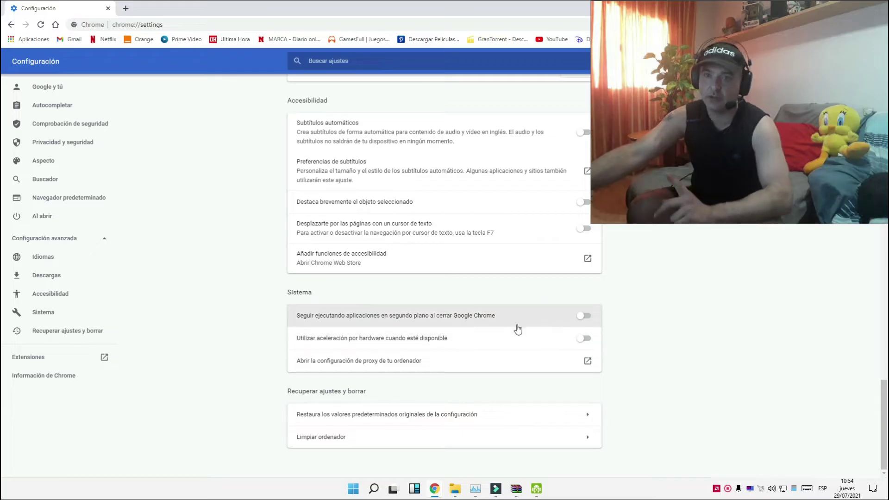
drag(526, 15, 452, 276)
click(684, 264)
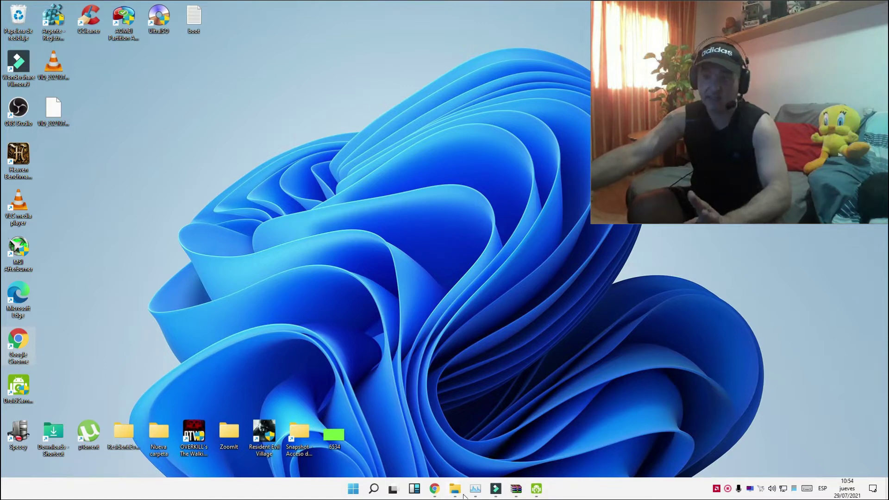
mouse_move(440, 495)
click(507, 459)
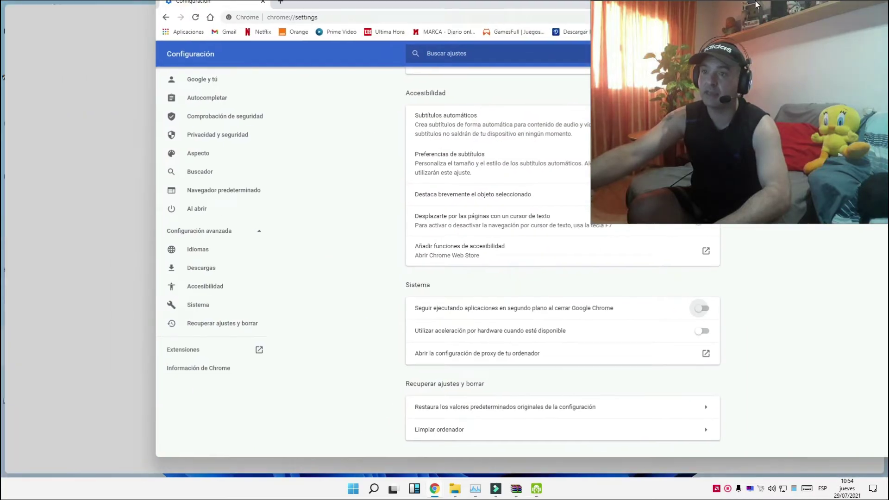
double_click(718, 7)
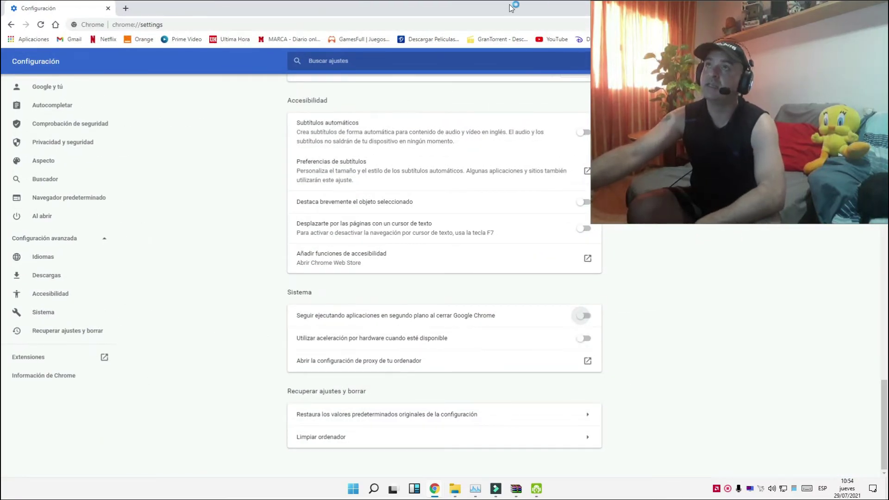
drag(510, 6, 405, 246)
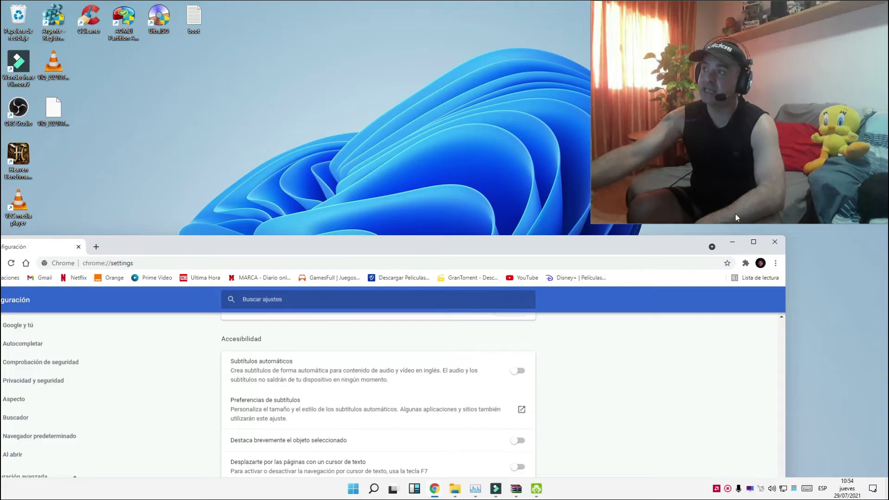
click(733, 243)
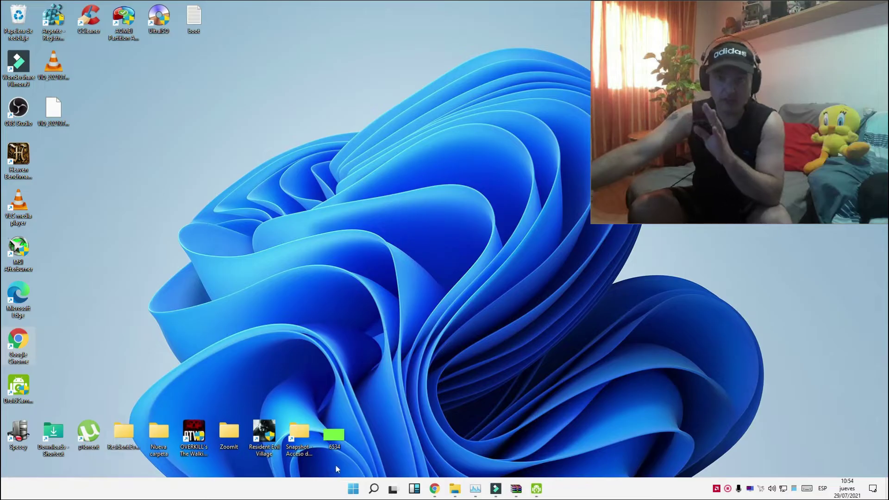
Restore the Chrome settings window, reopen its Configuración page and maximize it.
mouse_move(434, 489)
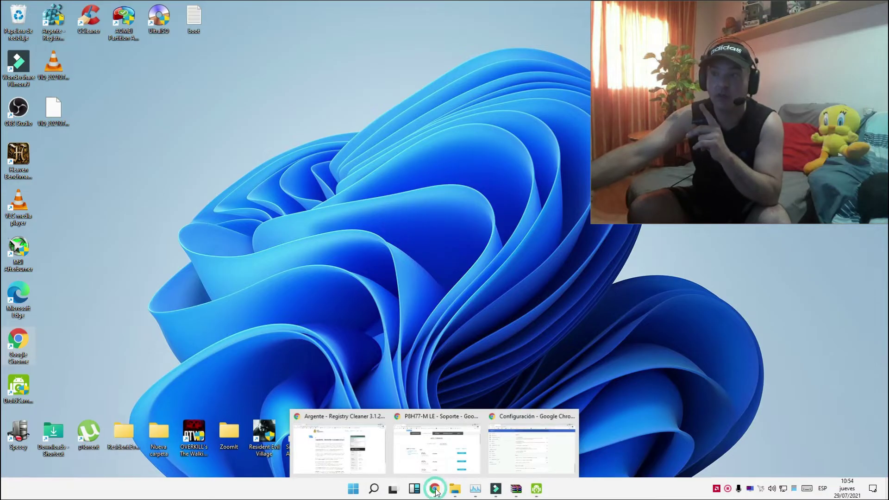
click(495, 444)
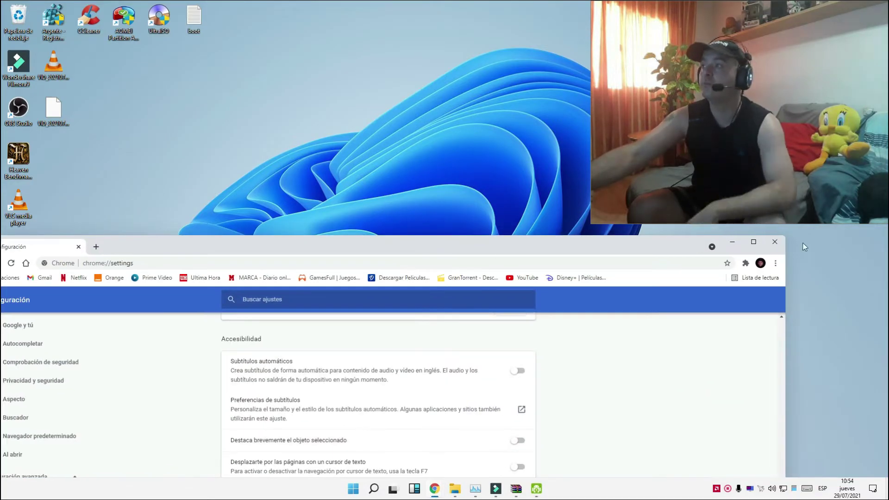
drag(674, 252, 657, 233)
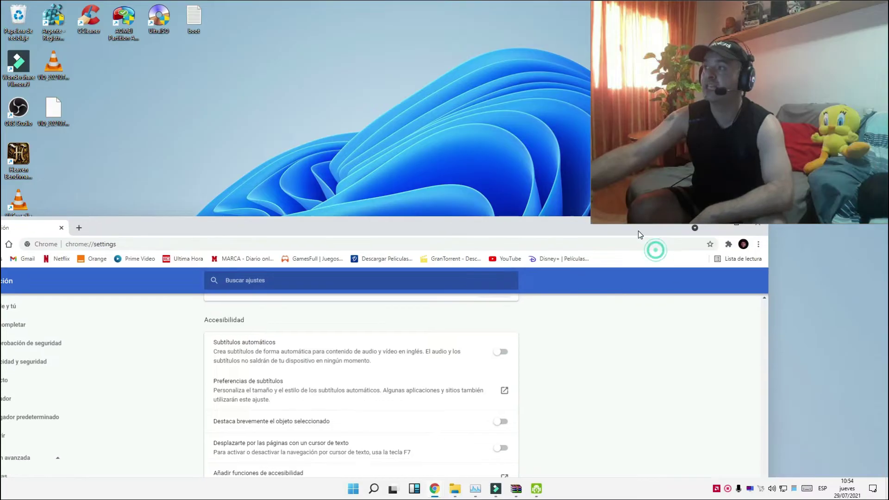
click(758, 246)
click(646, 400)
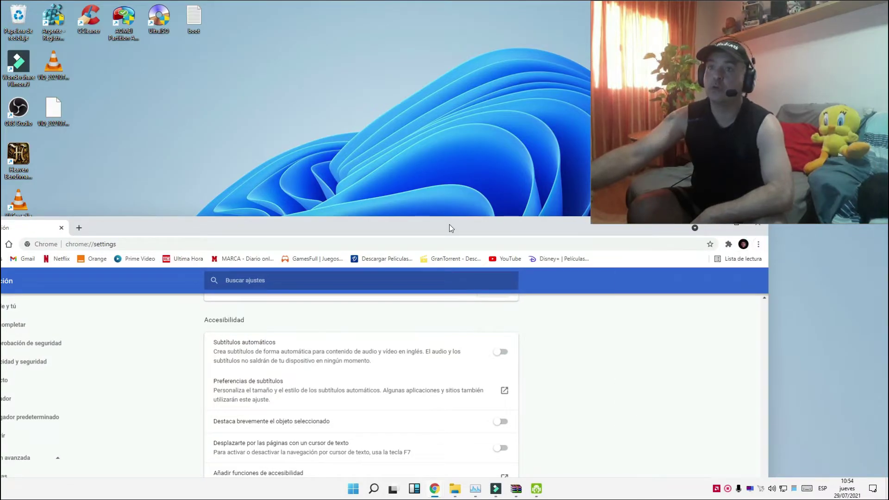
drag(449, 228, 630, 1)
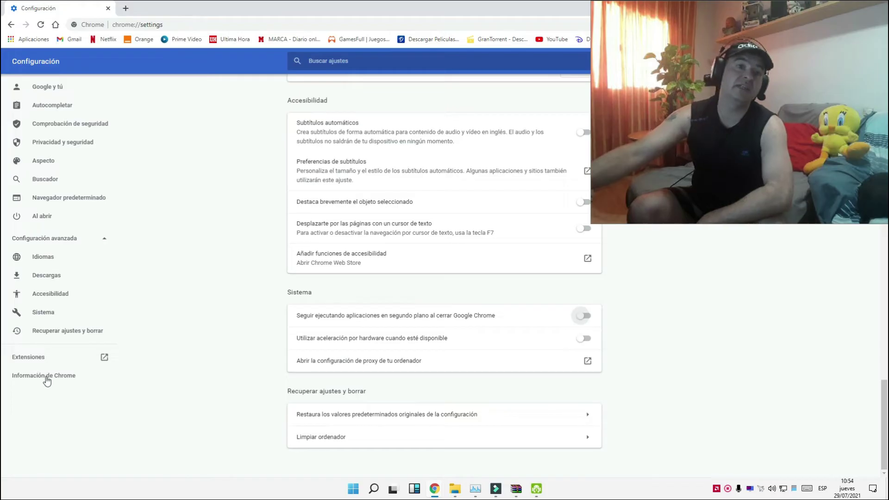
Check whether Chrome is up to date in Información de Chrome, and minimize the window.
click(47, 380)
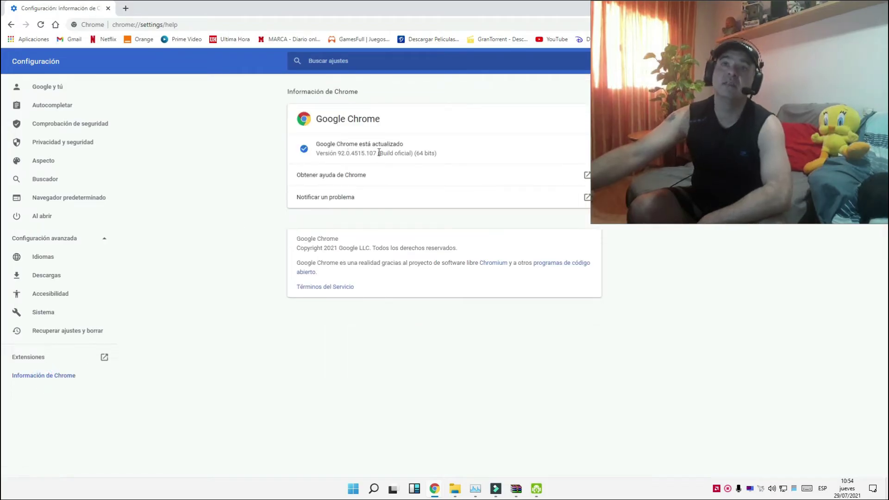
drag(459, 18, 411, 54)
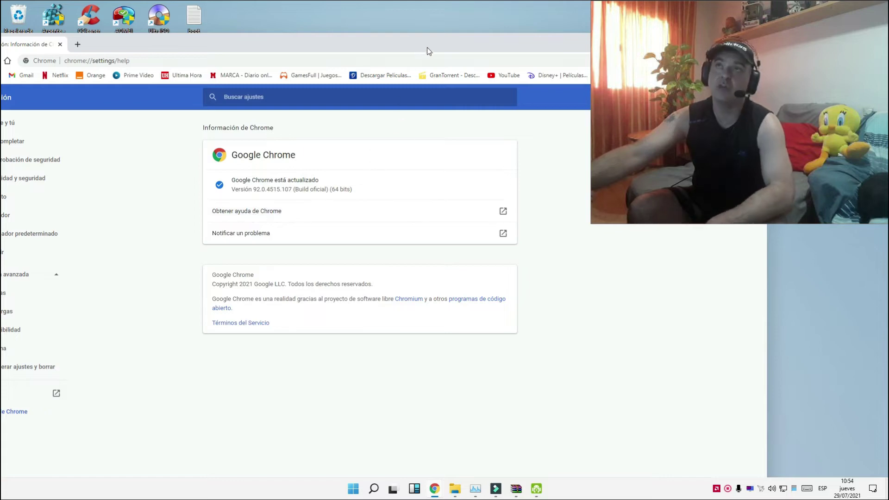
drag(428, 46, 319, 284)
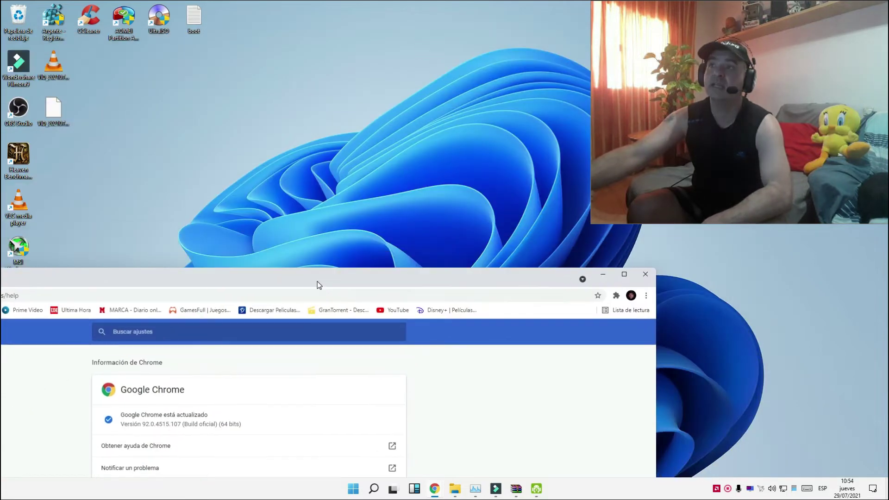
click(603, 275)
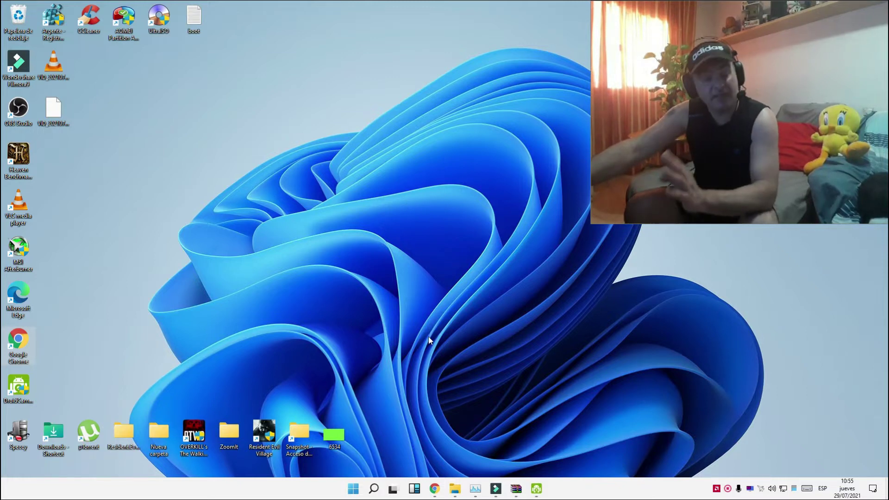
Search Windows for MSCONFIG and open Configuración del sistema.
click(374, 489)
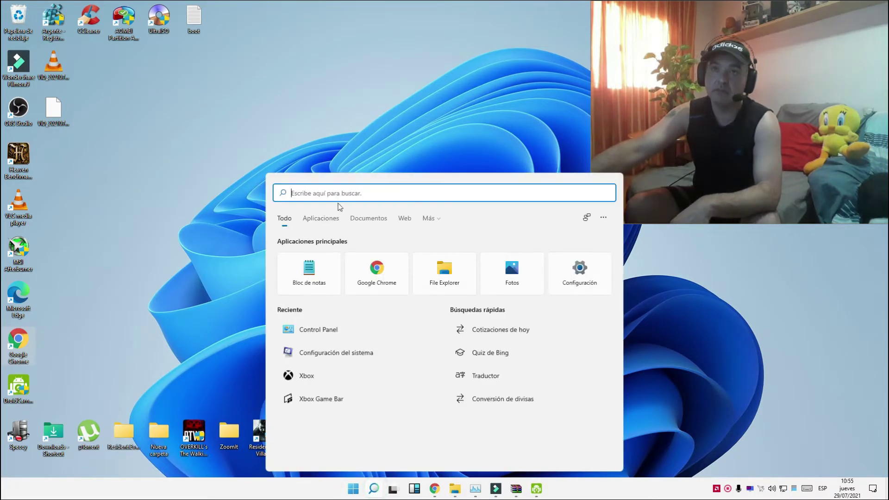
text(MS)
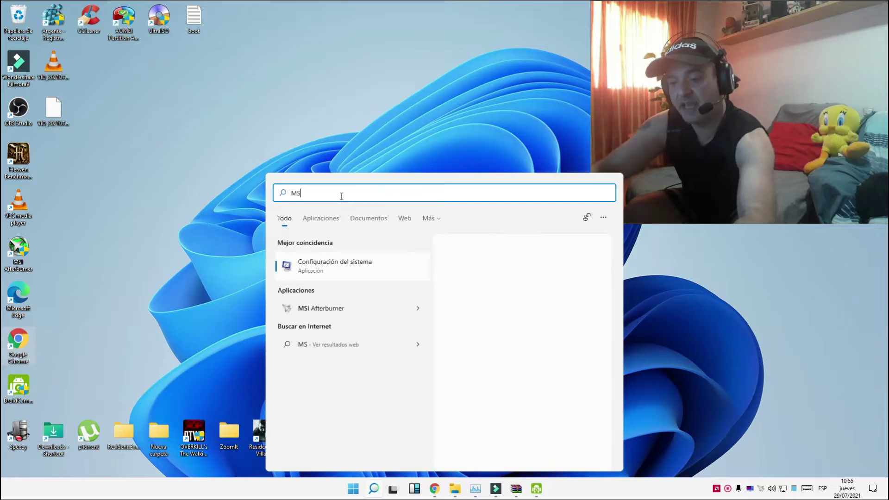
text(CONFIG)
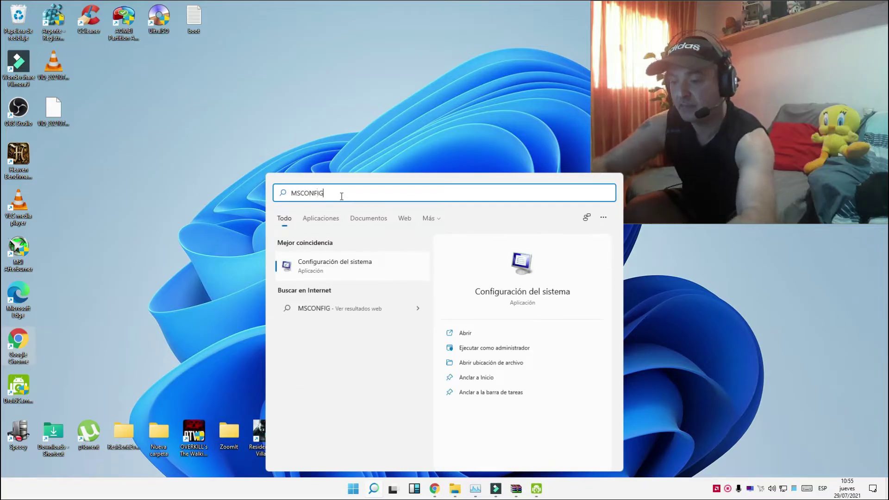
key(Return)
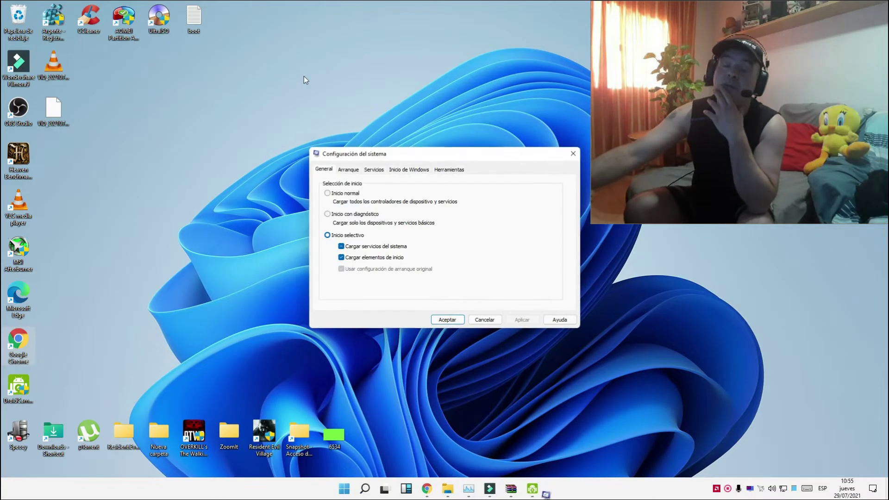
Inspect the Windows startup section and the advanced boot options for the number of processors, closing the options without changes.
click(396, 170)
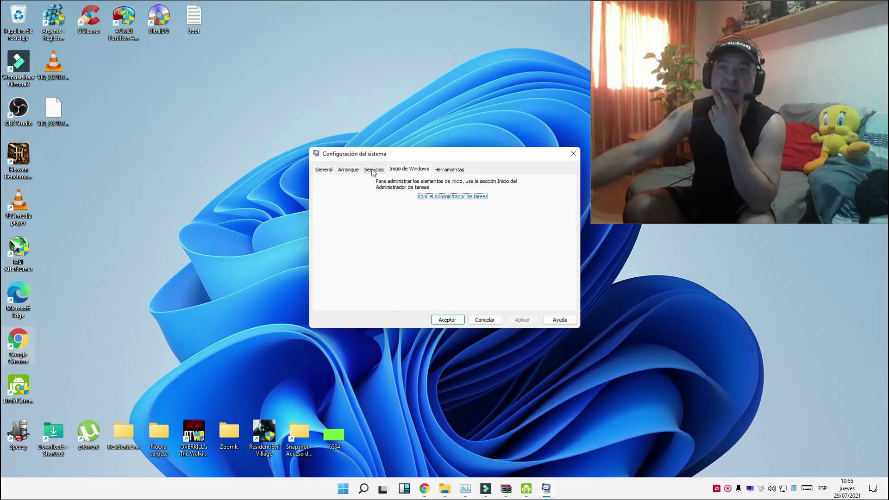
click(348, 171)
click(347, 236)
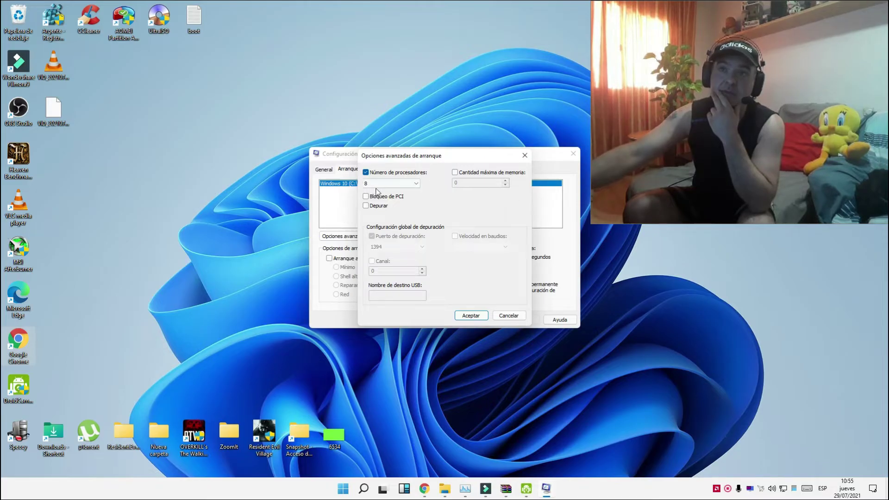
click(524, 155)
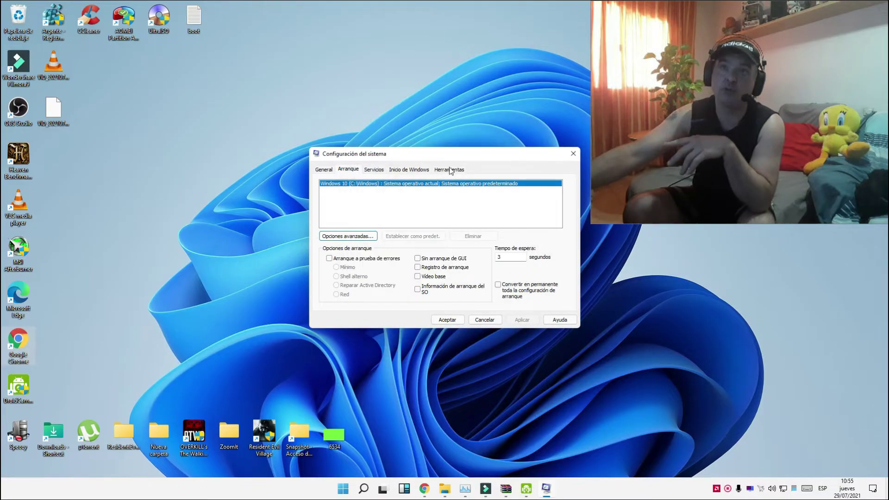
Hide all Microsoft services in the Servicios list of Configuración del sistema.
click(380, 171)
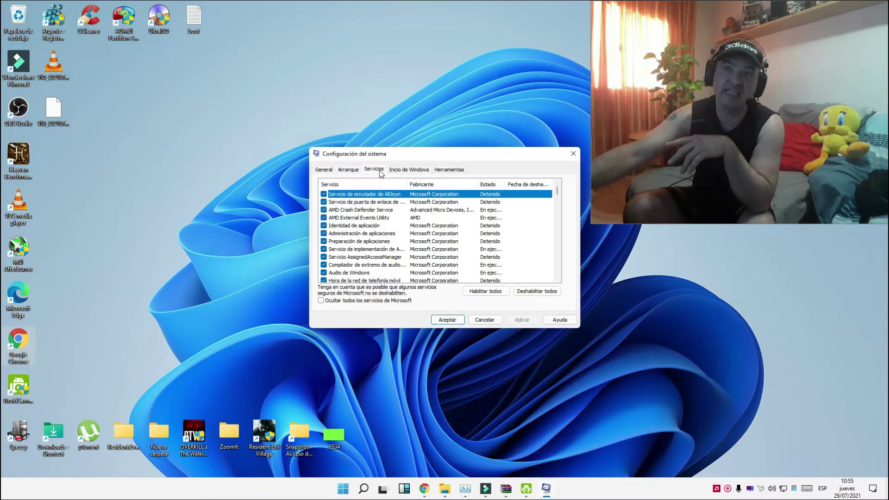
click(321, 301)
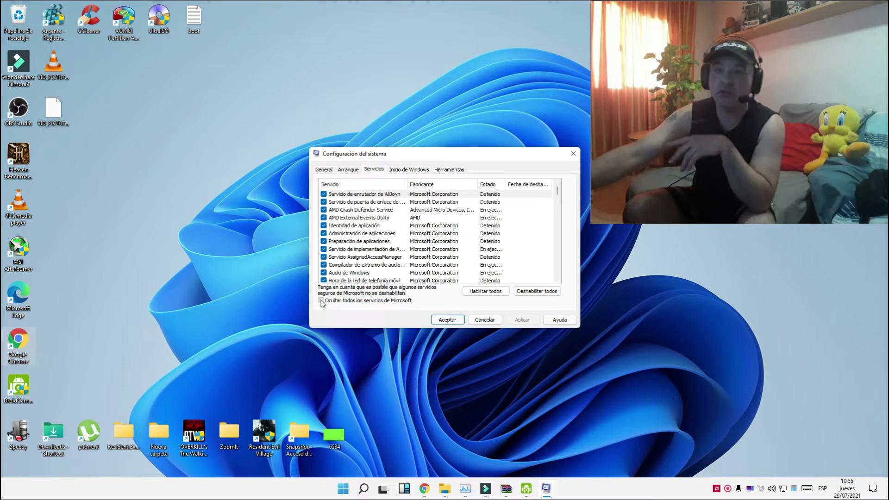
click(322, 302)
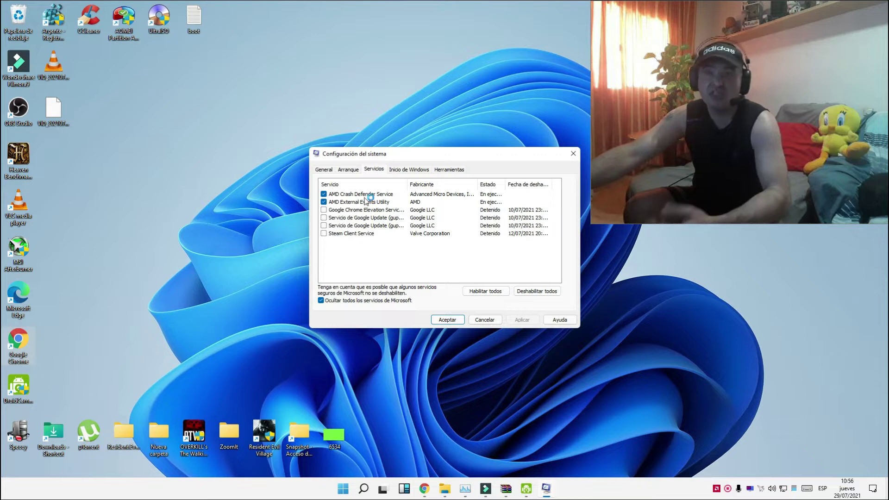
Open the Windows startup list in Administrador de tareas, disable Xbox App Services, Steam and CCleaner, and close it.
click(426, 171)
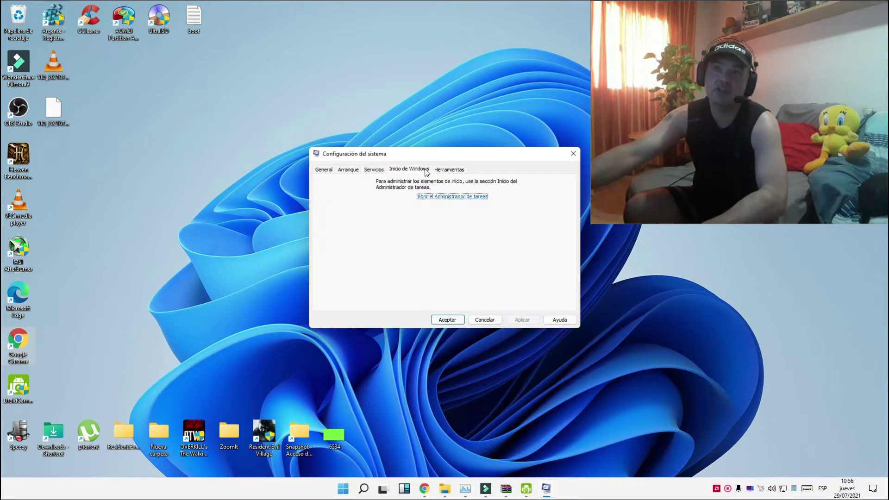
click(438, 198)
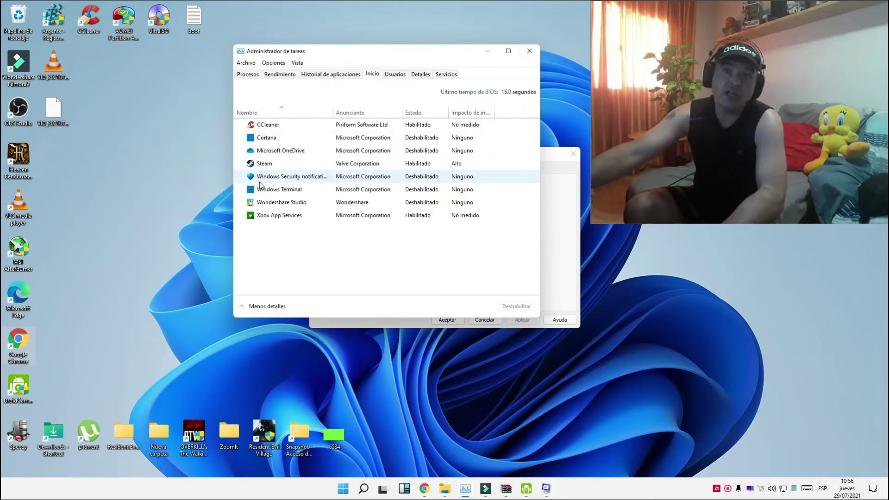
right_click(290, 220)
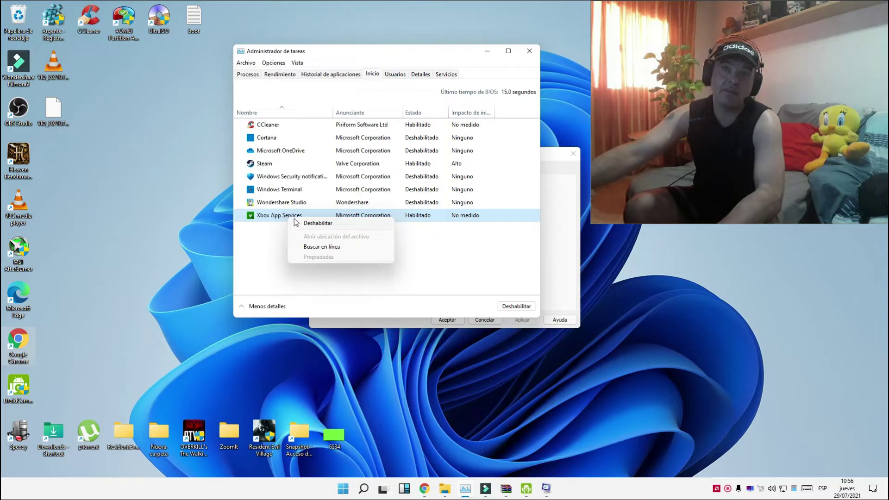
click(305, 225)
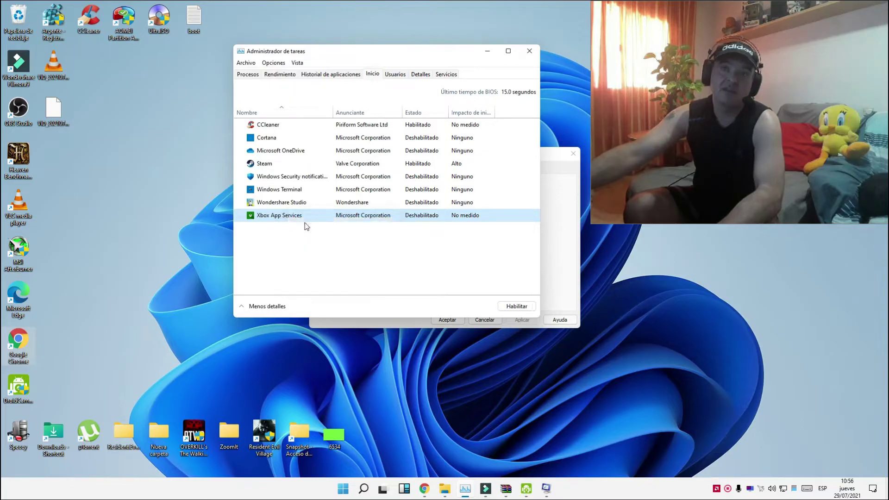
right_click(266, 166)
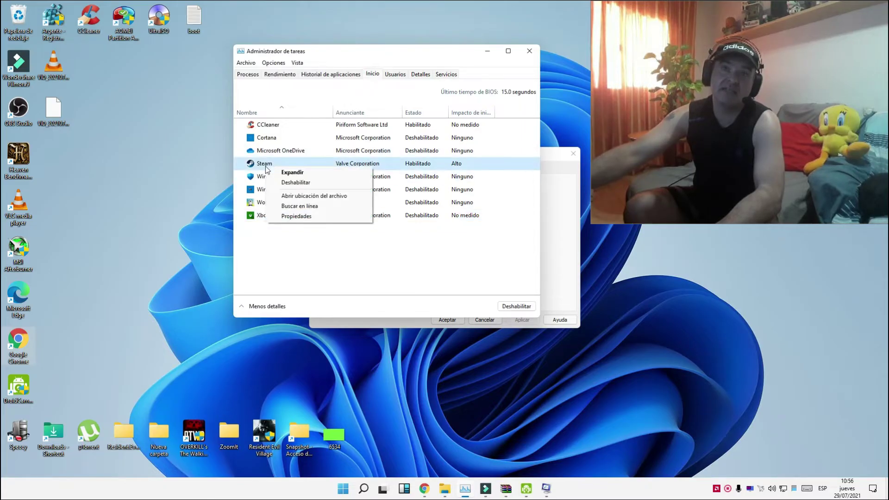
click(287, 183)
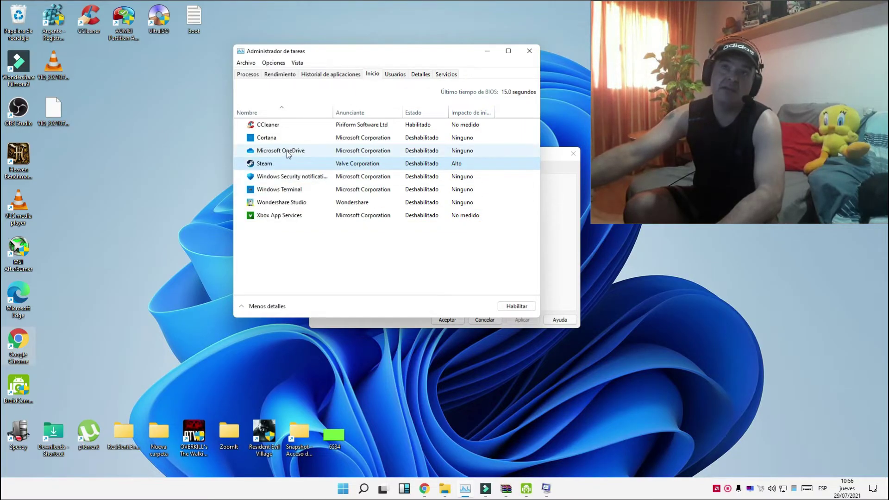
right_click(275, 128)
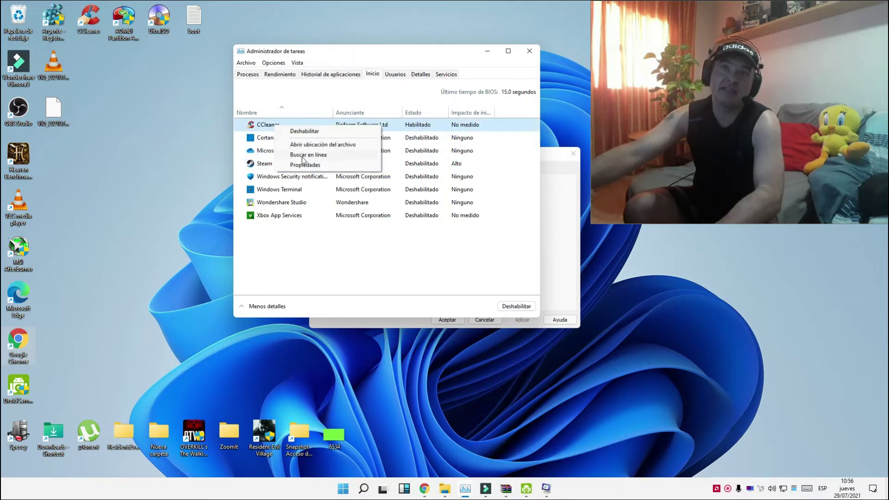
click(298, 134)
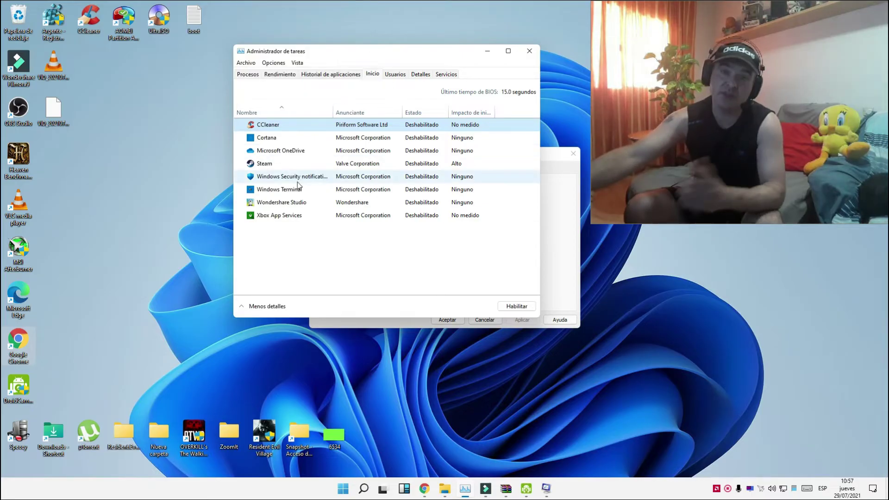
click(536, 53)
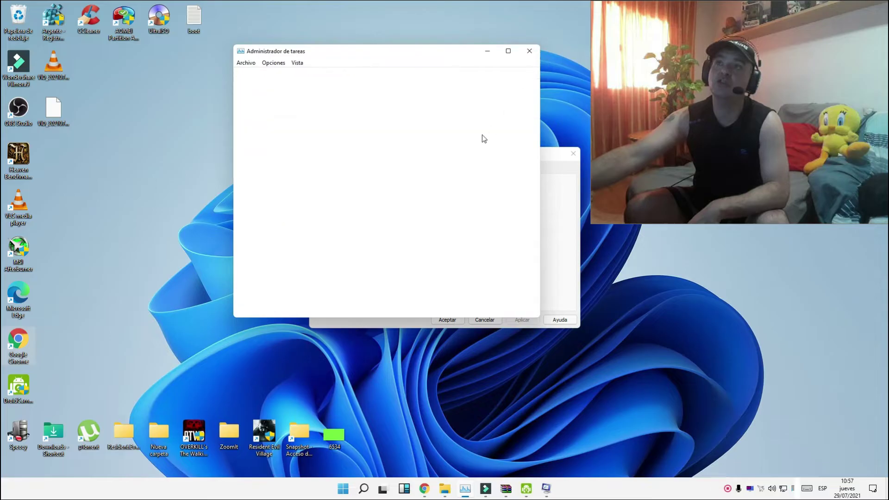
Review the services and Windows startup sections again and accept the system configuration.
click(373, 169)
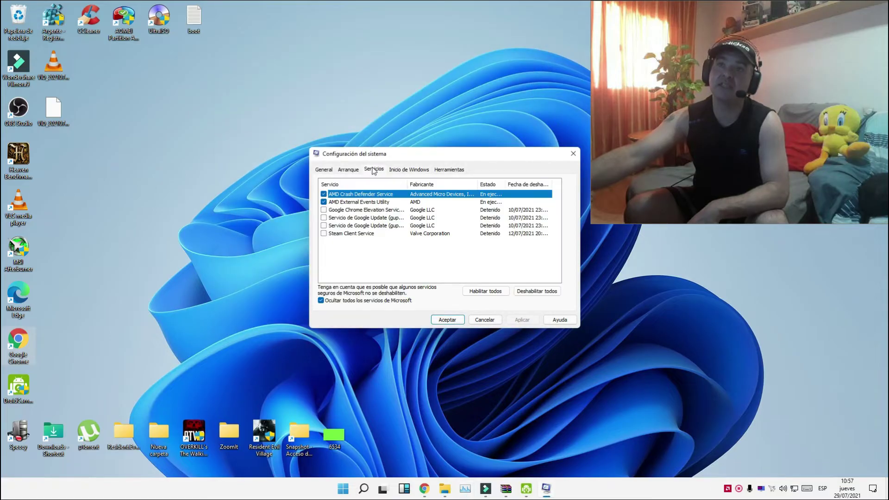
click(401, 170)
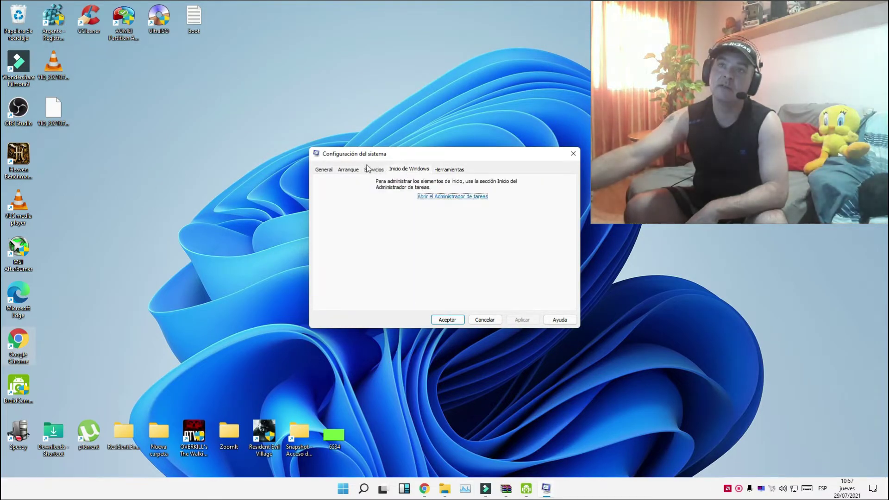
click(373, 172)
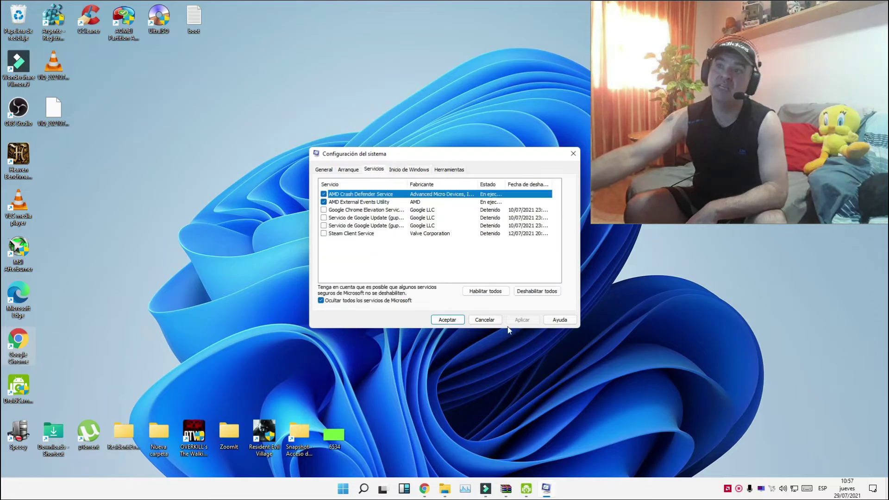
click(448, 319)
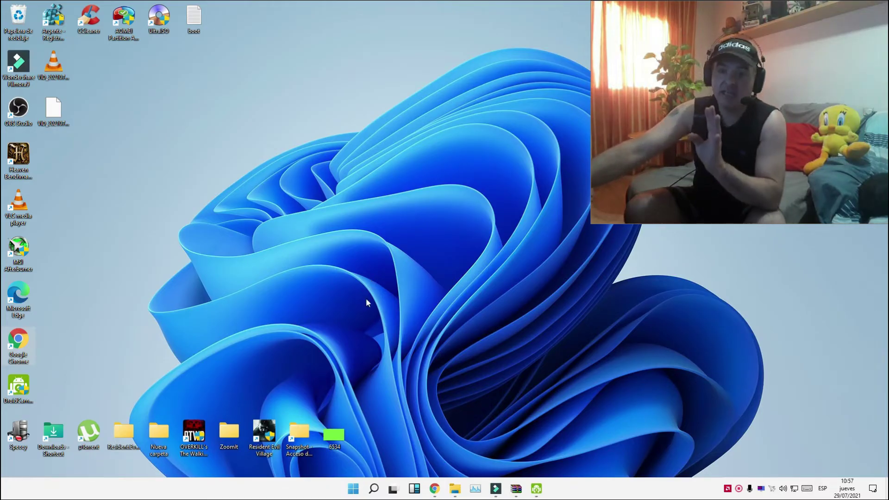
Search Windows for SERVICIOS and open the Servicios application.
click(372, 491)
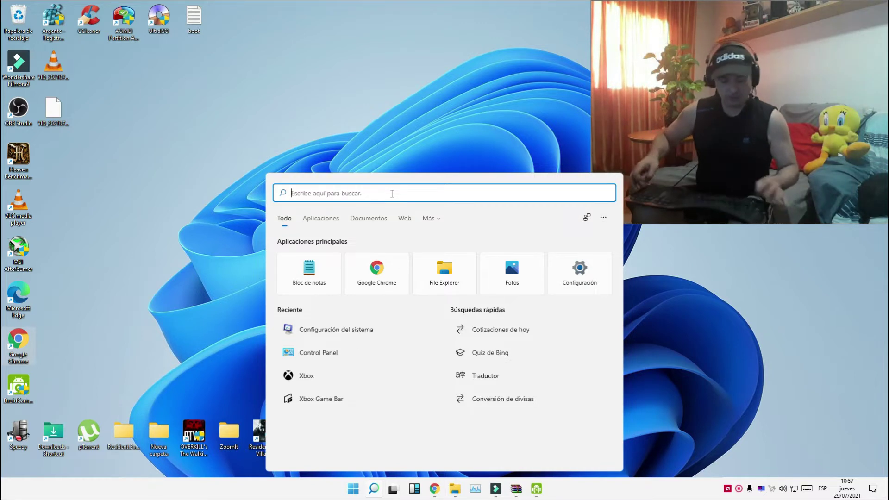
text(SERVICIOS)
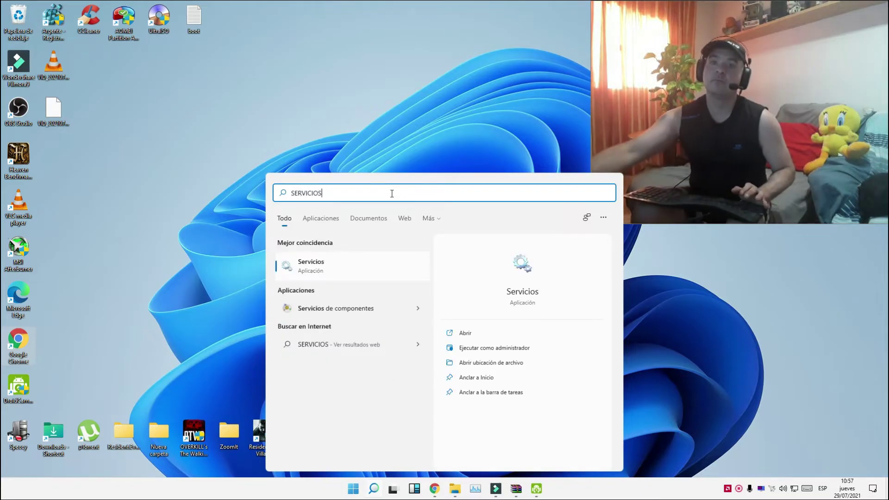
click(330, 267)
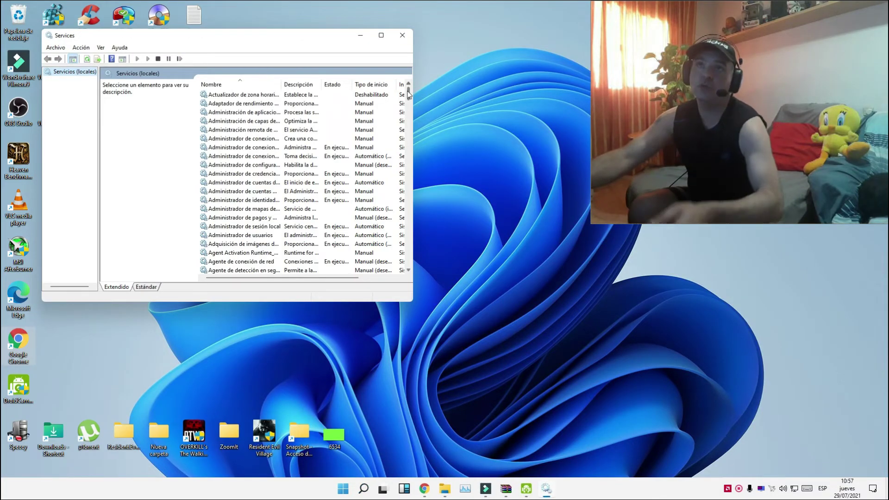
Find the Windows Update service and open the general section of its properties.
drag(409, 88, 409, 263)
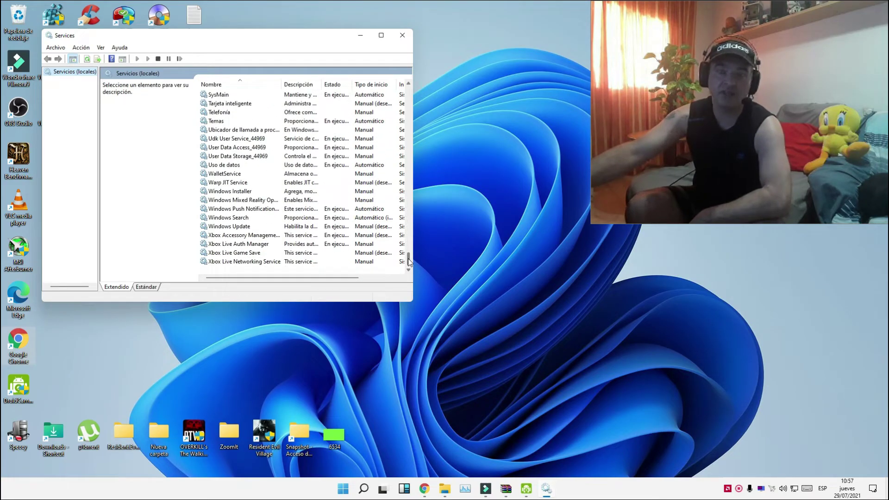
click(230, 227)
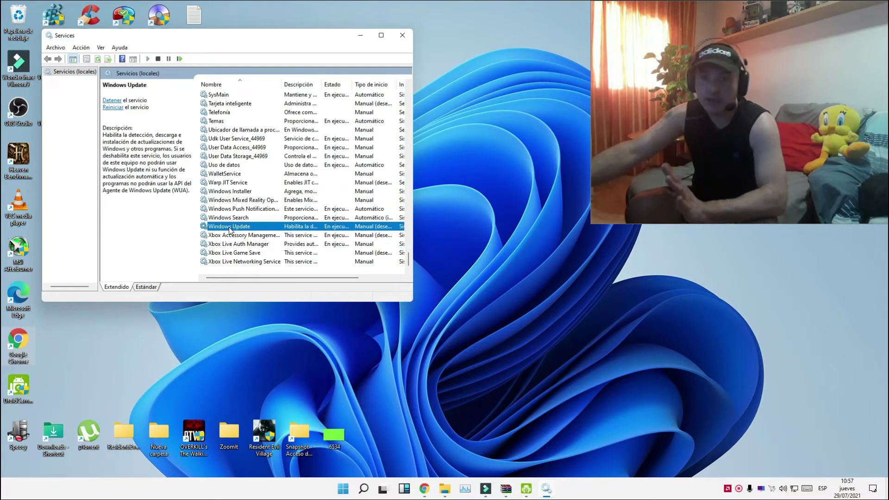
right_click(229, 228)
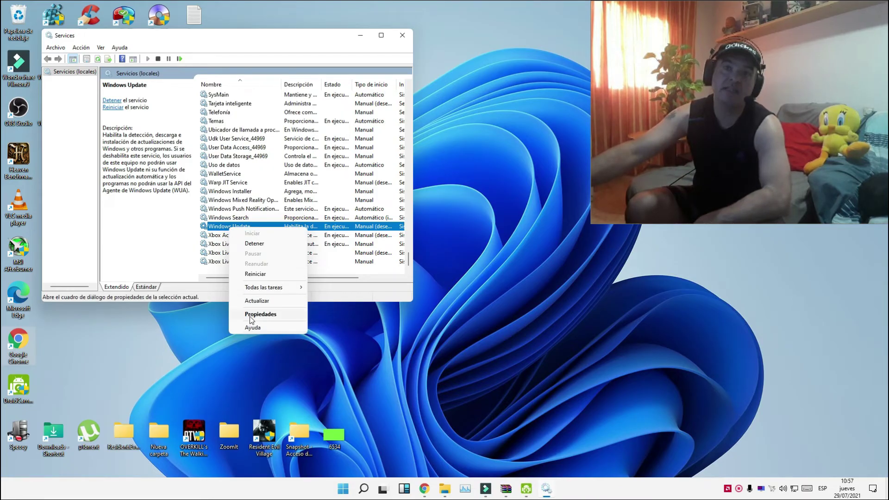
click(240, 298)
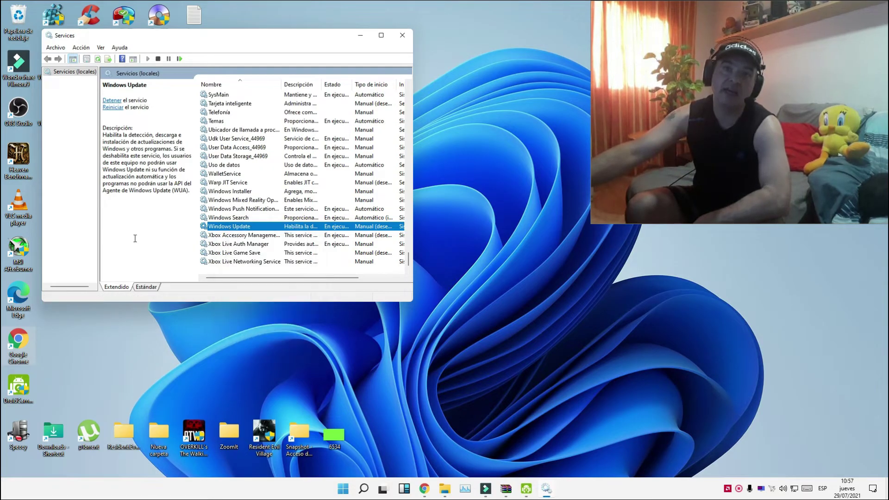
right_click(232, 227)
click(257, 313)
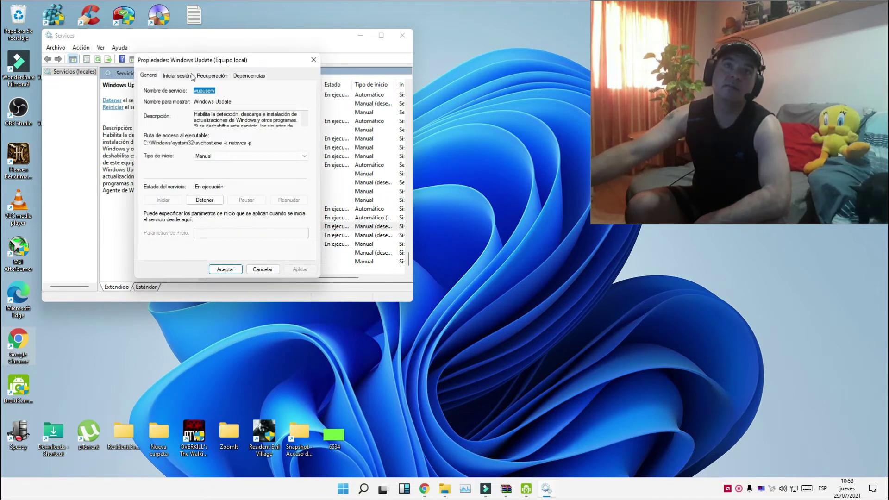
click(177, 76)
click(149, 75)
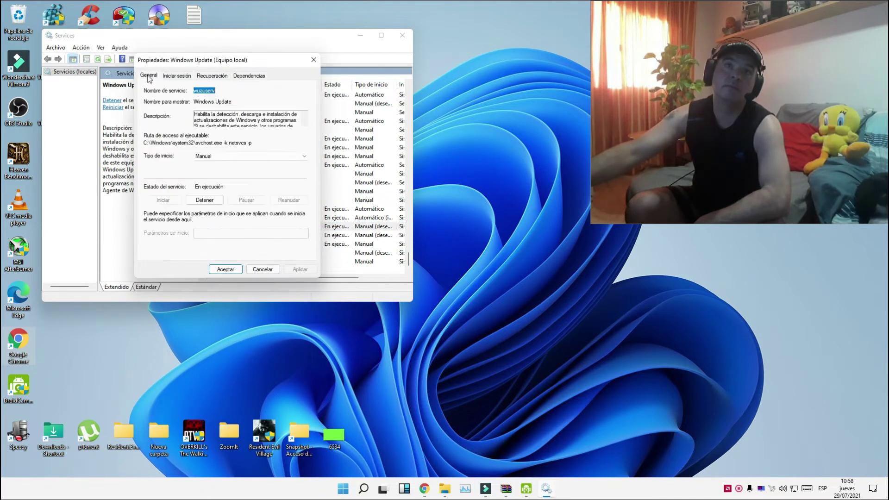
Set the Windows Update service's startup type to Deshabilitado and accept the change.
click(223, 157)
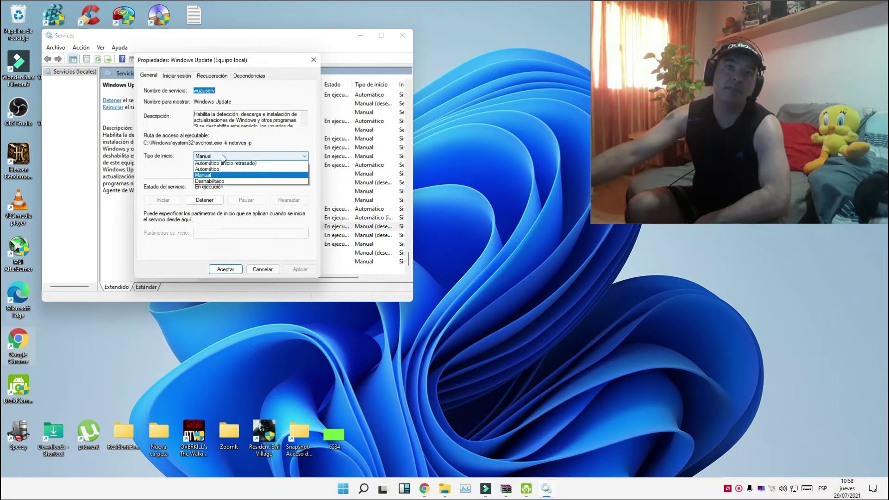
click(216, 182)
click(298, 273)
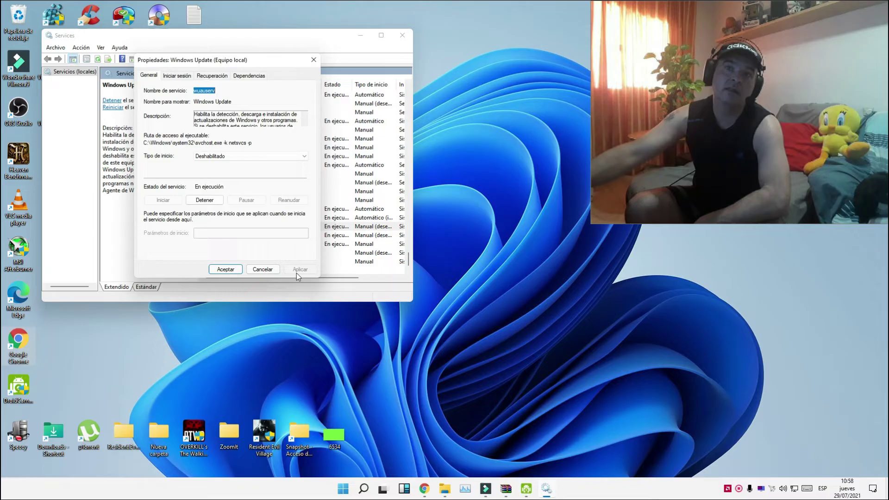
click(221, 269)
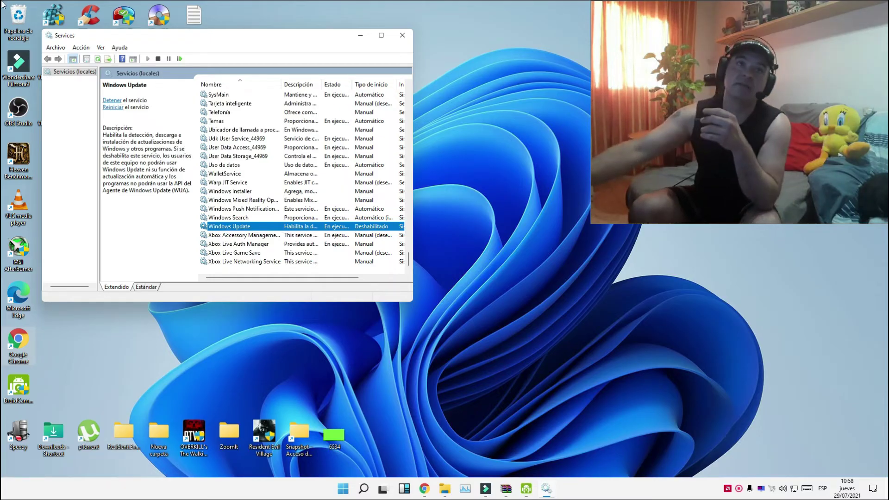
Open a File Explorer window through Papelera de reciclaje, switch to Este equipo and show the computer's properties.
double_click(18, 15)
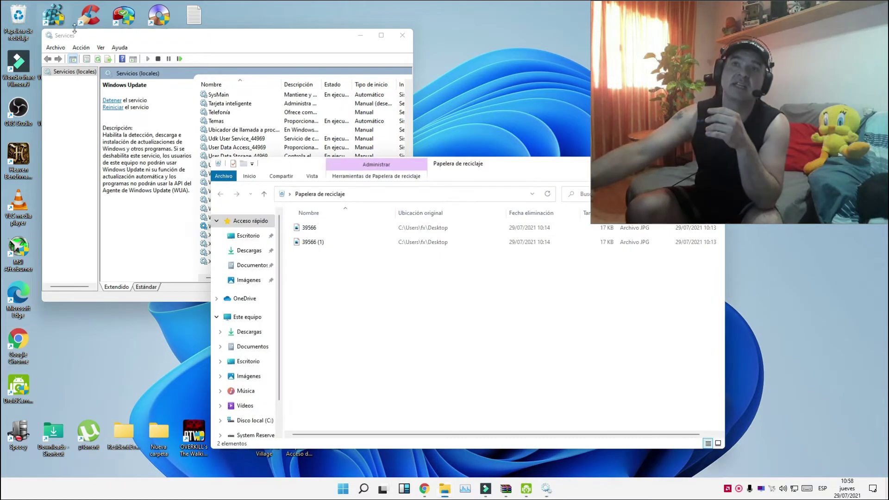
click(246, 317)
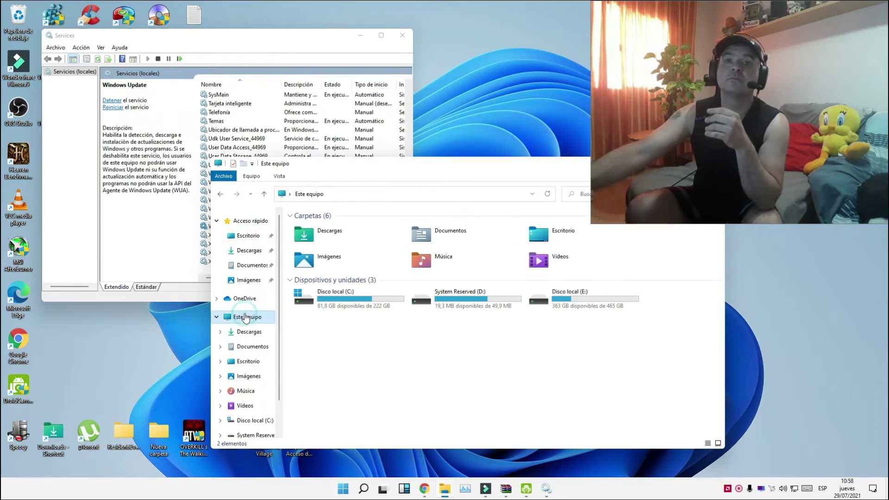
right_click(246, 317)
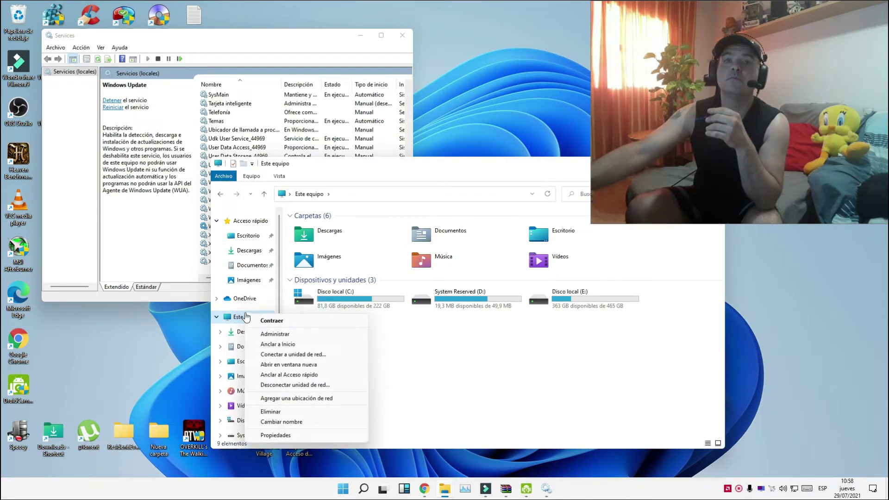
click(282, 429)
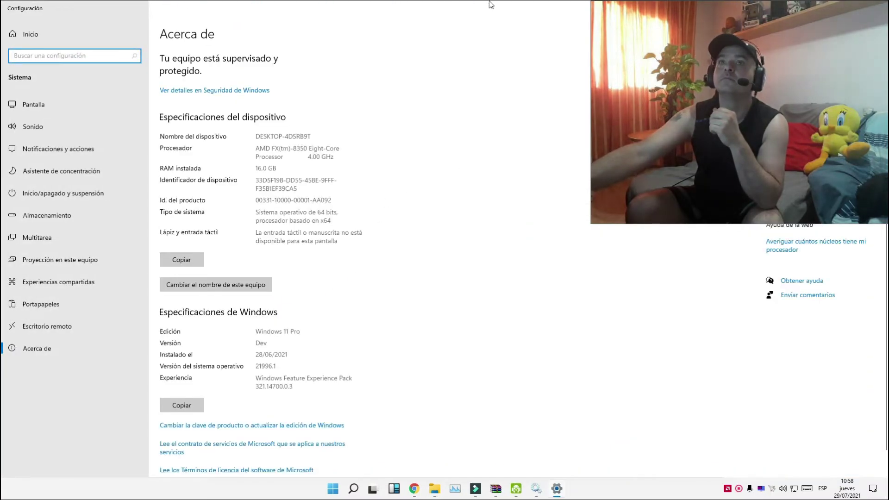
Open the device administrator from the related settings, check the driver actions for the AMD Radeon display adapter, and close both windows.
drag(491, 4, 278, 85)
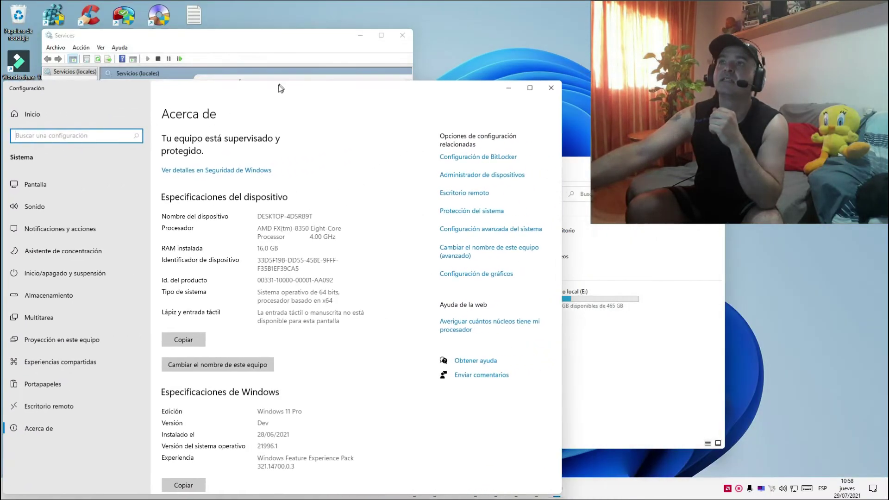
click(447, 176)
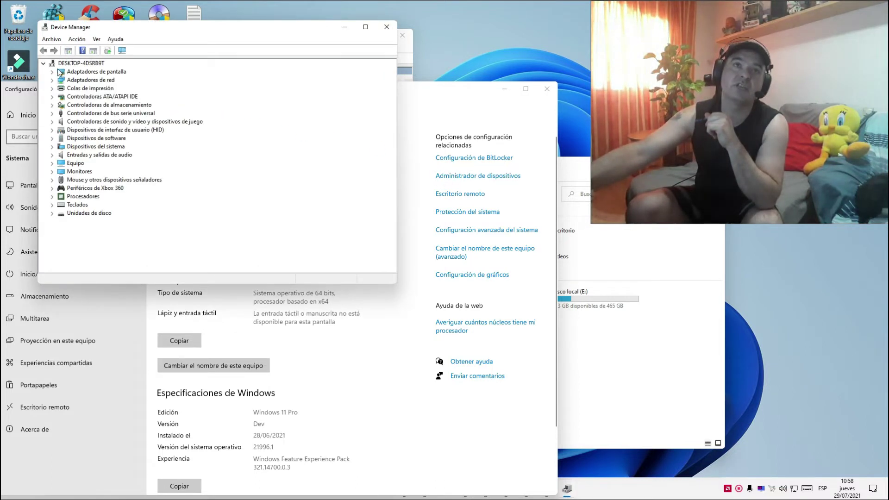
click(53, 72)
right_click(78, 81)
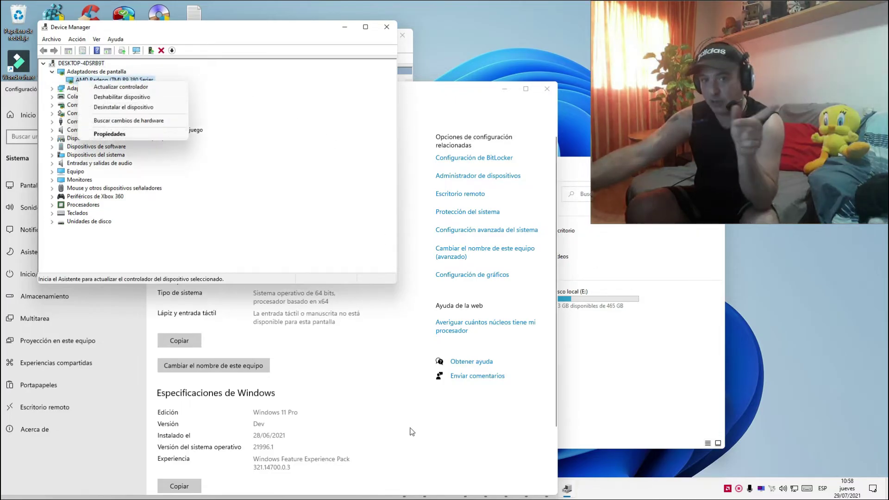
click(387, 29)
click(547, 89)
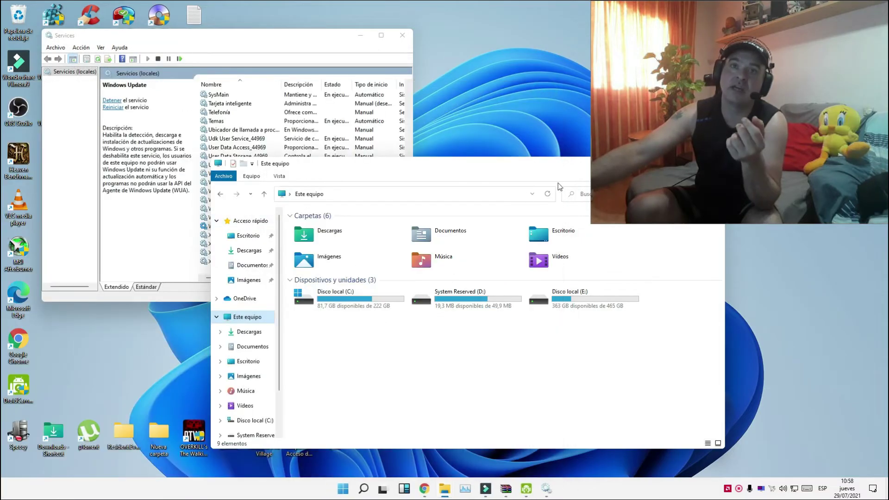
Check the available actions for the Windows Update service, and minimize the Services and Este equipo windows.
drag(558, 186, 487, 388)
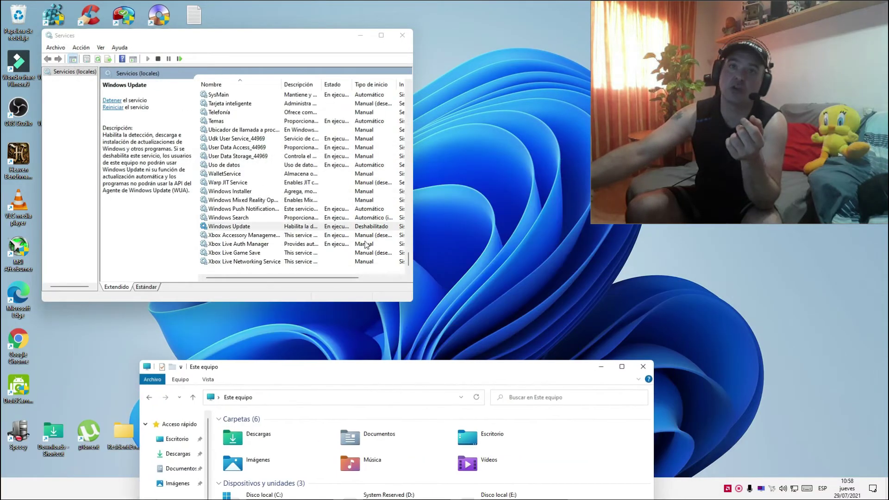
right_click(243, 231)
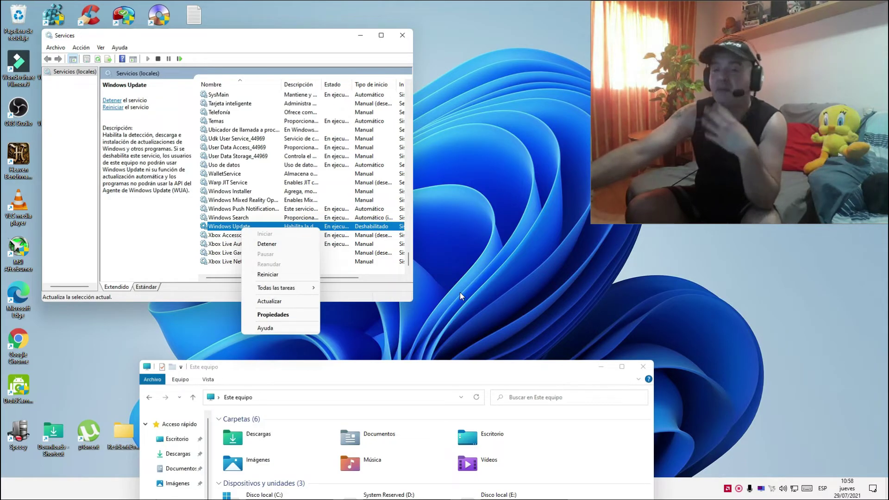
click(484, 270)
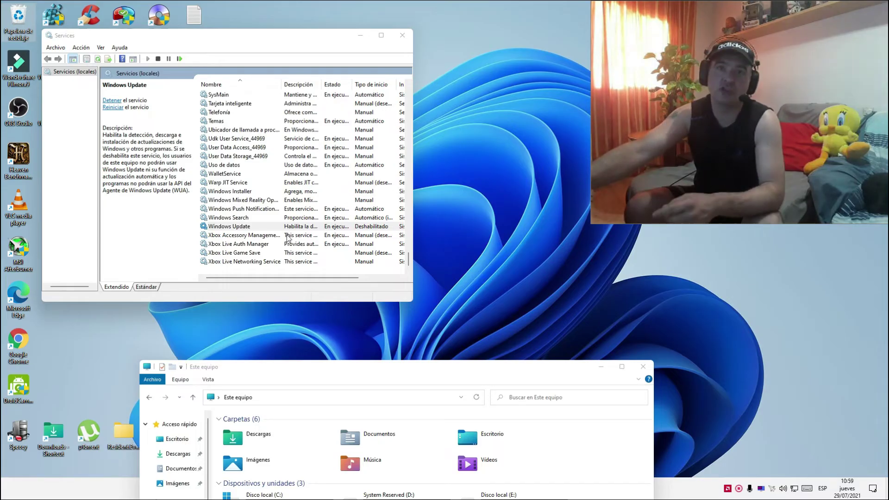
click(362, 36)
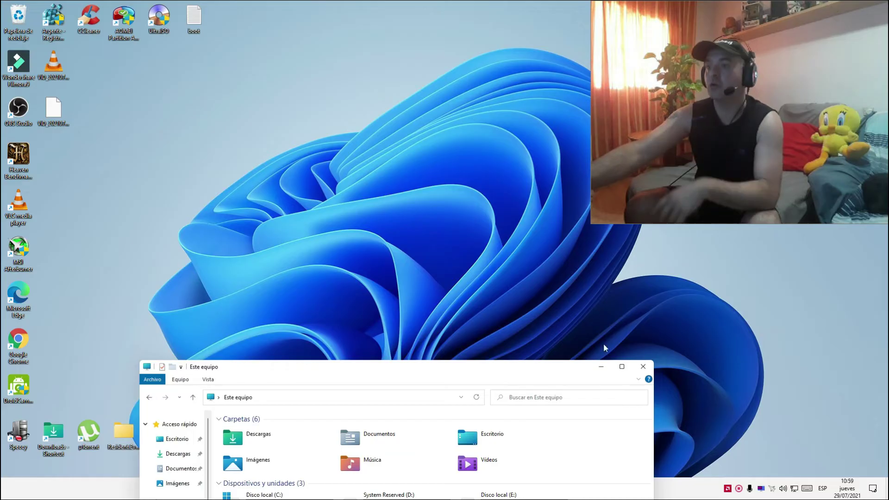
click(602, 367)
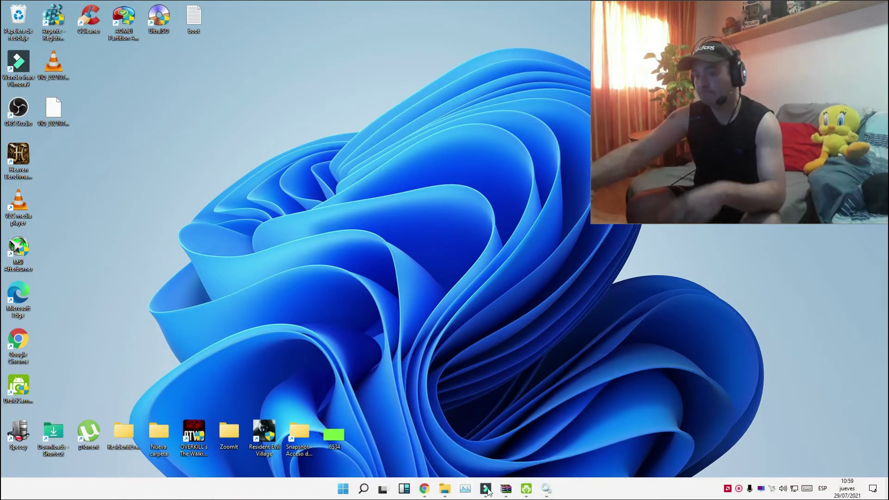
Switch to the Chrome window with the ASUS support page for the P8H77-M LE motherboard.
click(423, 495)
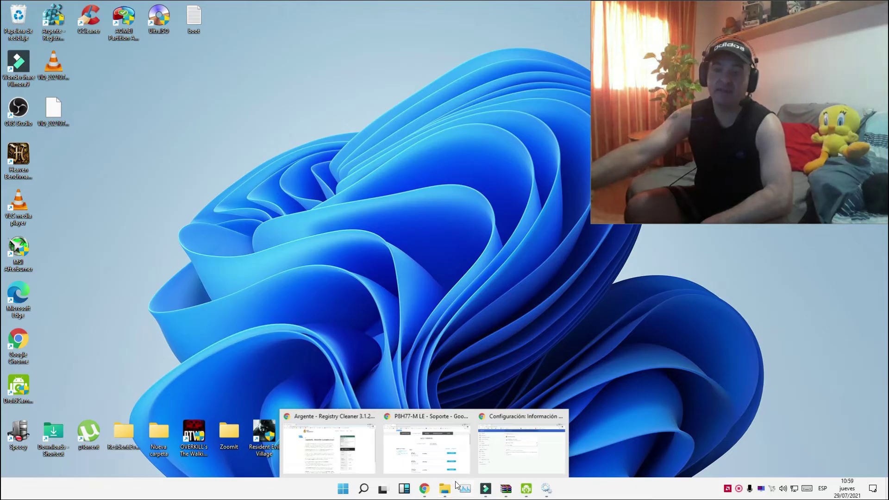
mouse_move(442, 468)
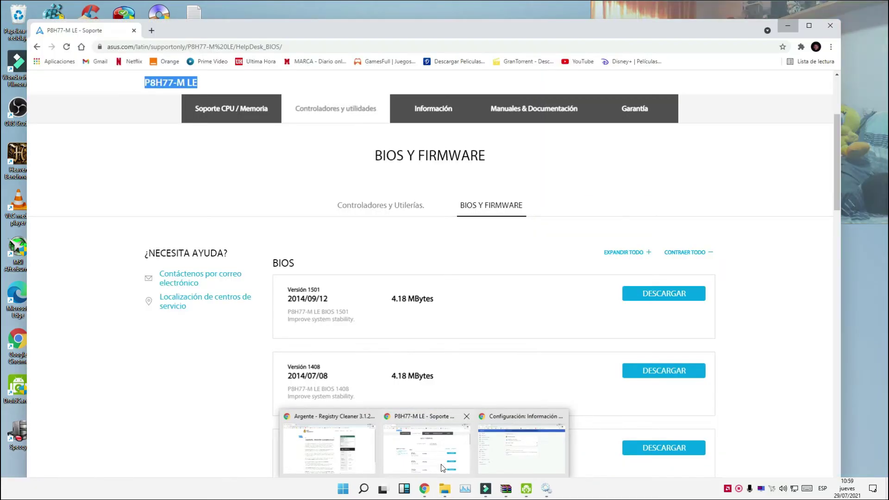
click(446, 445)
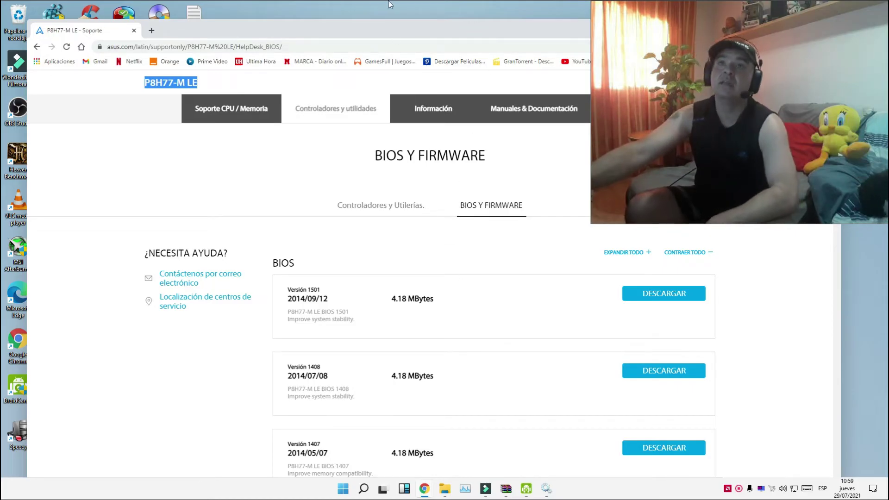
drag(397, 31, 362, 47)
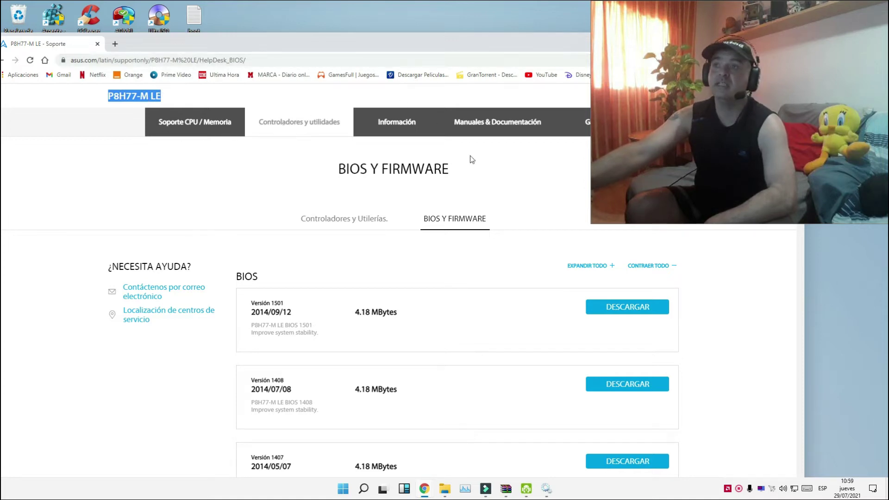
Show all BIOS versions in the BIOS Y FIRMWARE section and look through the full list.
click(475, 220)
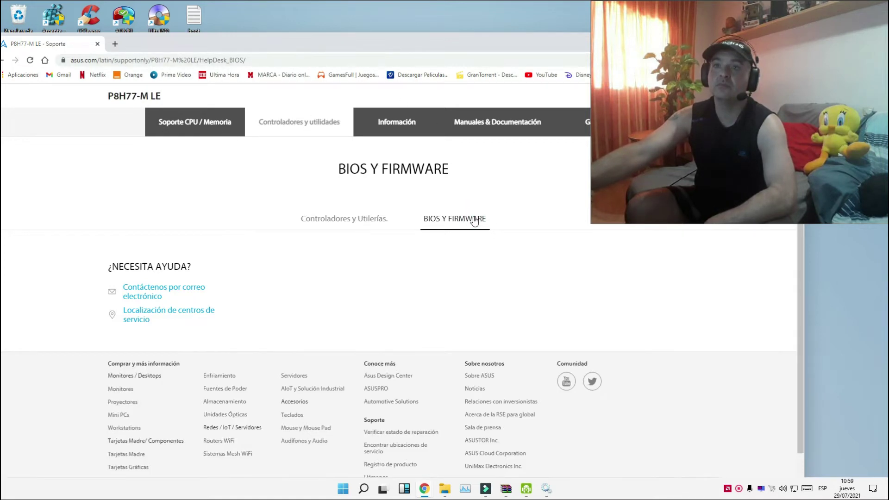
scroll(362, 262, down, 3)
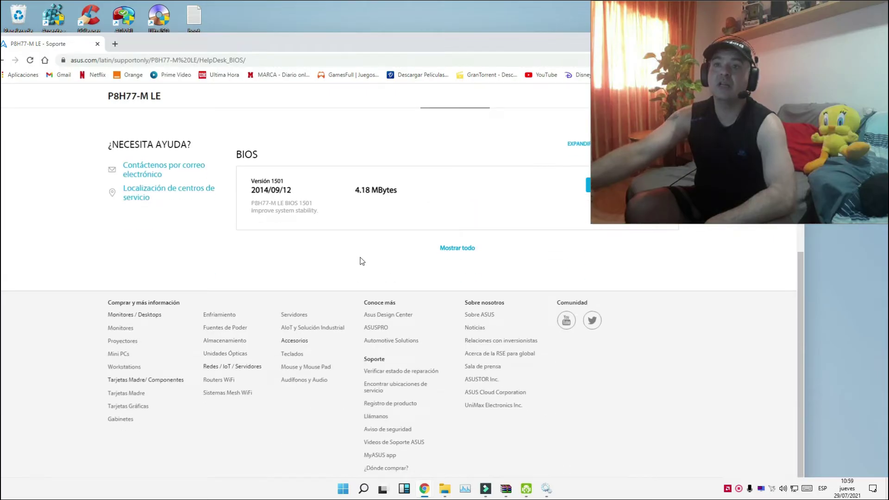
click(458, 249)
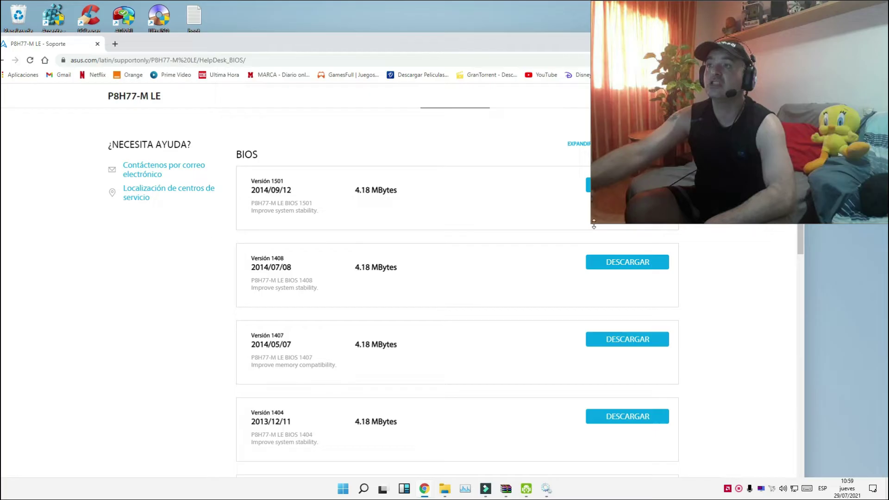
drag(594, 224, 594, 163)
drag(625, 93, 711, 92)
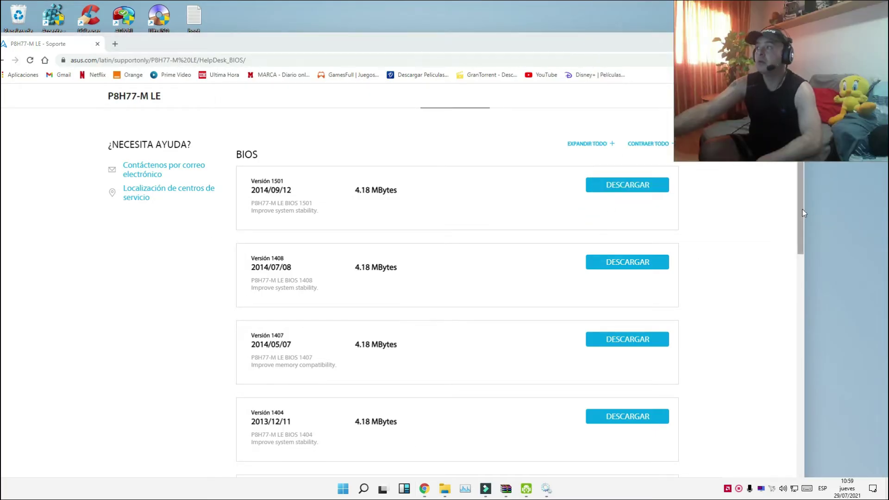
drag(803, 213, 800, 320)
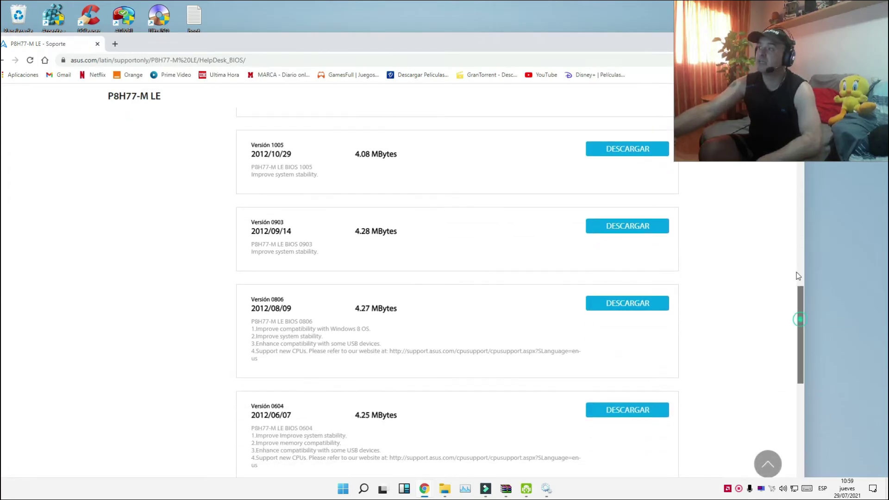
drag(798, 277, 797, 171)
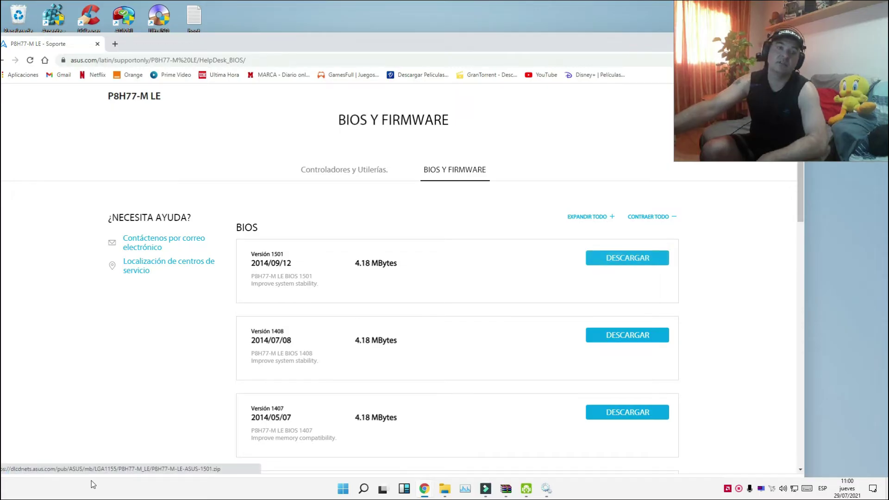
Download BIOS version 1501 and open the Descargas folder from the Este equipo window.
scroll(60, 472, down, 2)
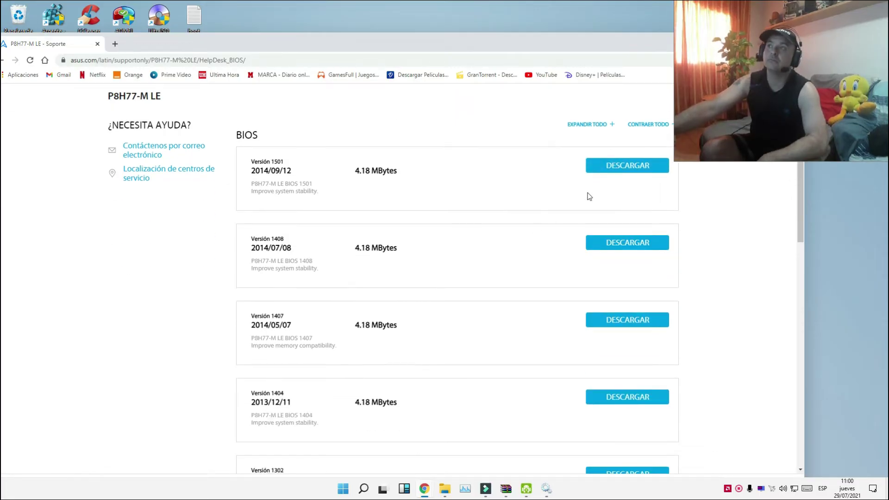
click(637, 169)
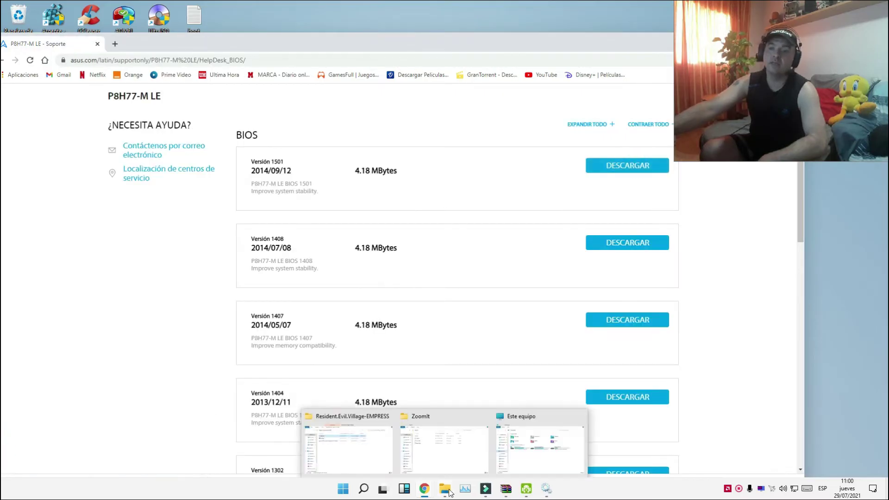
mouse_move(449, 493)
click(510, 454)
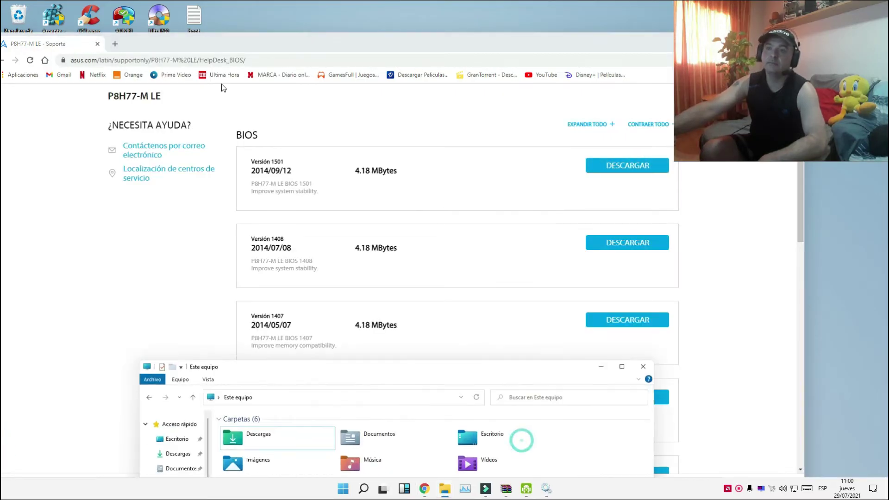
double_click(241, 439)
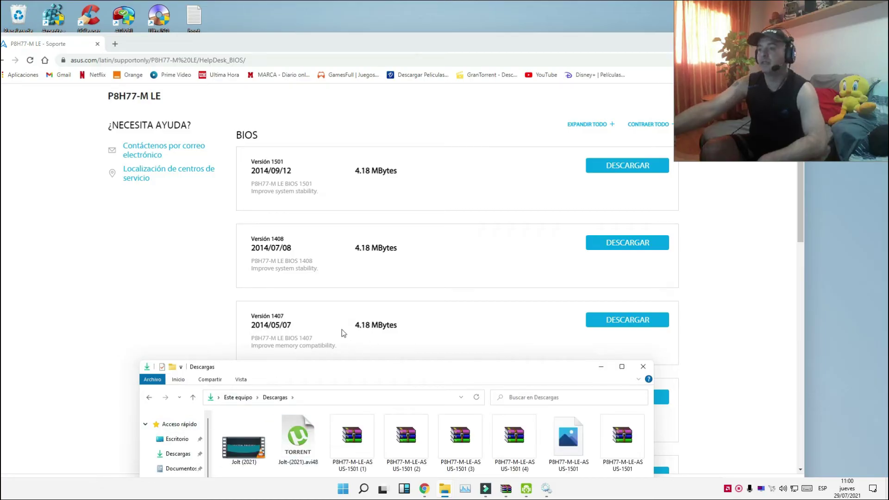
drag(444, 371, 400, 111)
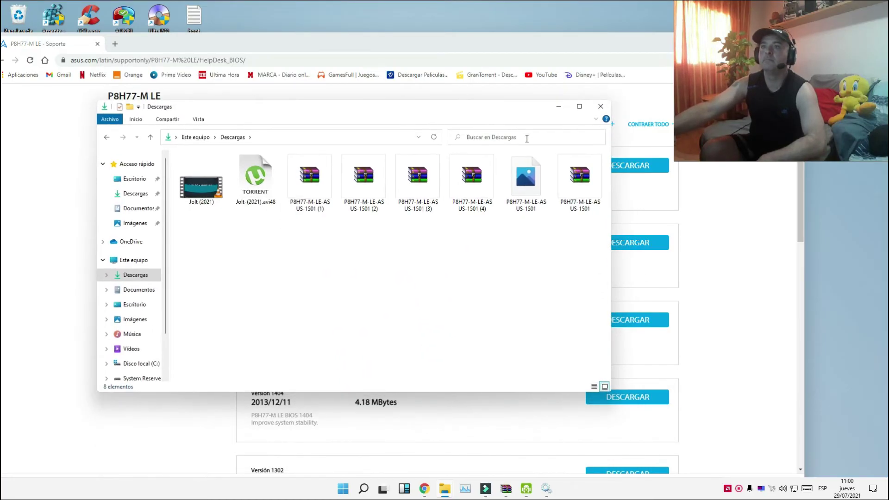
Extract the archive P8H77-M-LE-ASUS-1501 (3) directly into Descargas, replacing all existing files.
click(420, 190)
right_click(419, 187)
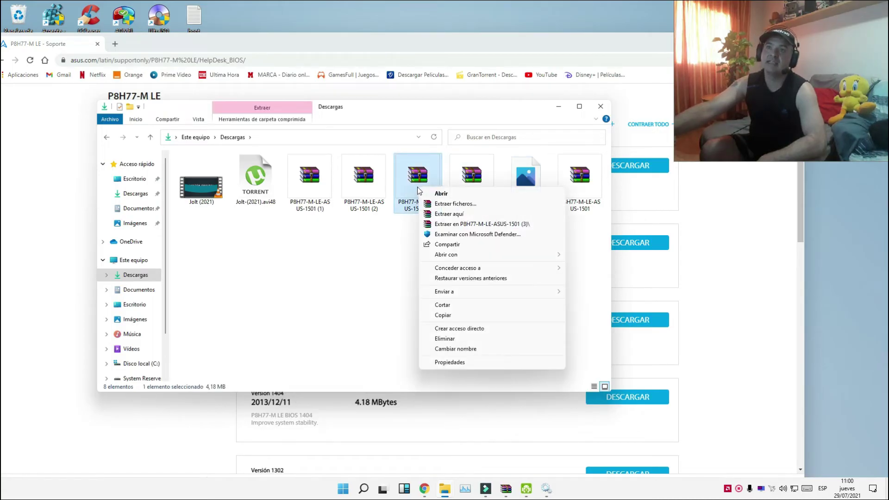
click(449, 214)
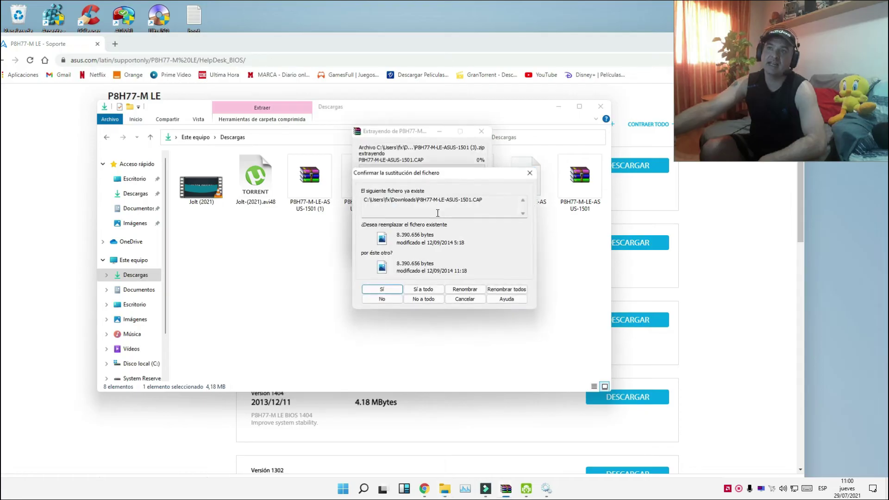
click(423, 289)
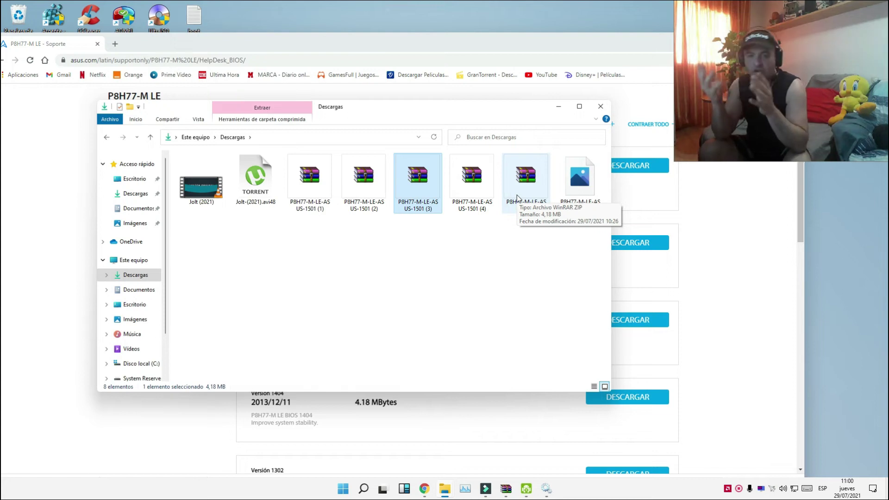
Check the available actions for the extracted P8H77-M-LE-ASUS-1501 file, and minimize the Descargas and ASUS support windows.
click(582, 192)
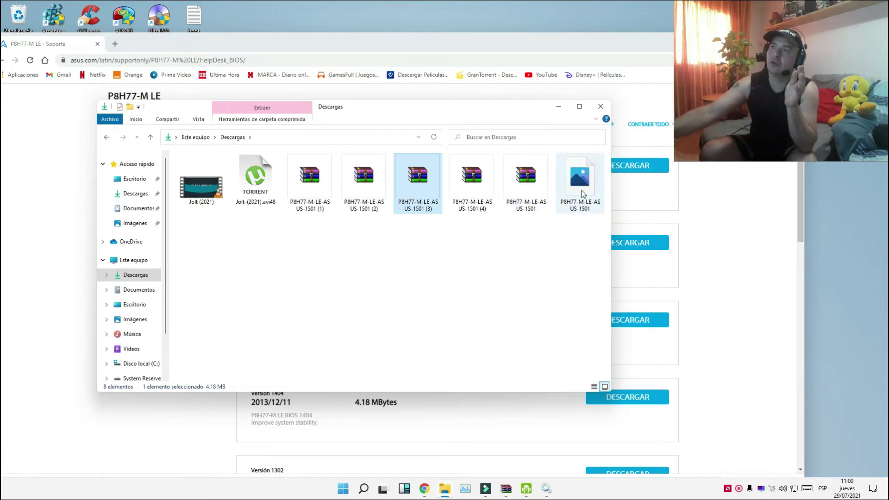
right_click(582, 191)
click(450, 271)
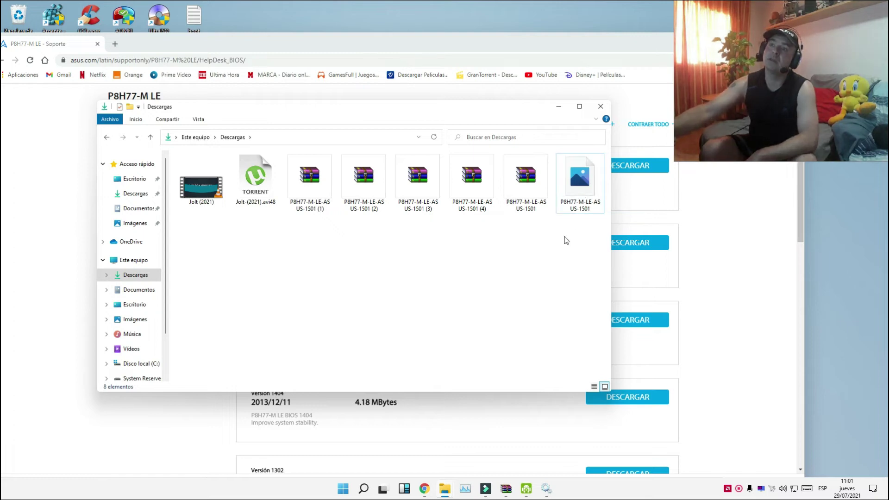
click(558, 108)
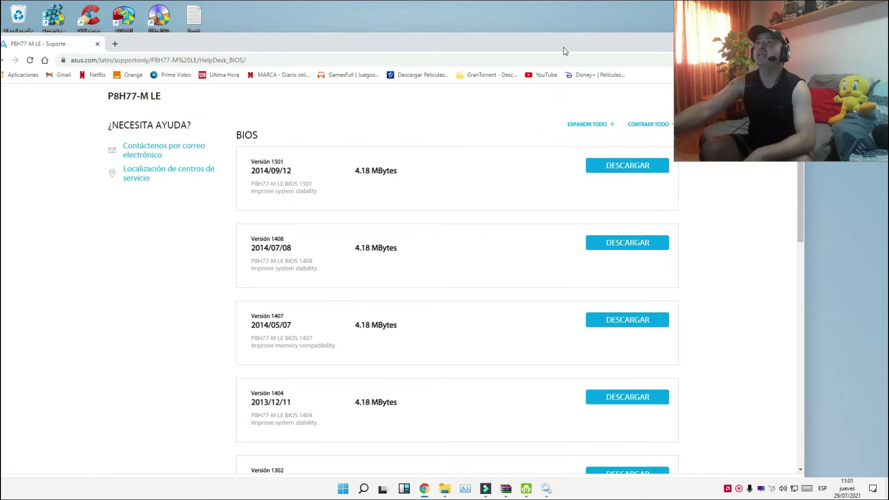
drag(563, 51, 471, 146)
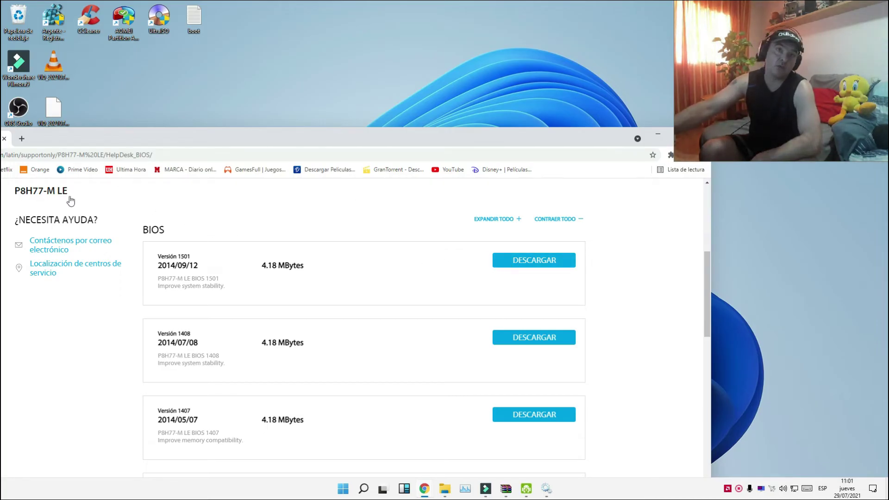
click(657, 137)
View the InfoSpyware page for Argente – Registry Cleaner 3.1.2.0 in Chrome and minimize its window.
mouse_move(431, 491)
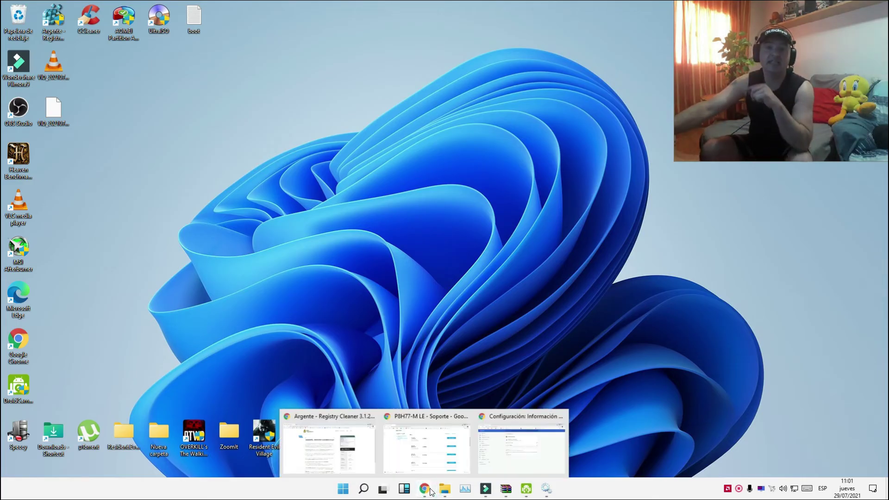
click(345, 457)
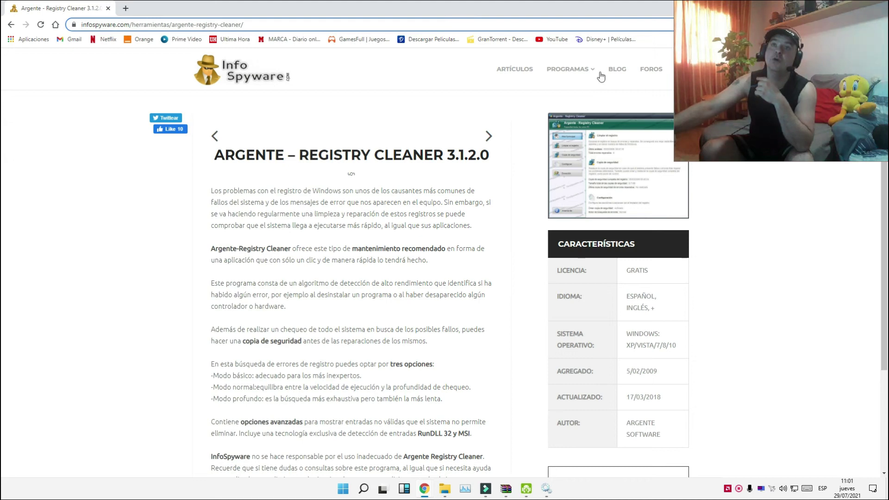
double_click(615, 11)
drag(569, 29, 469, 235)
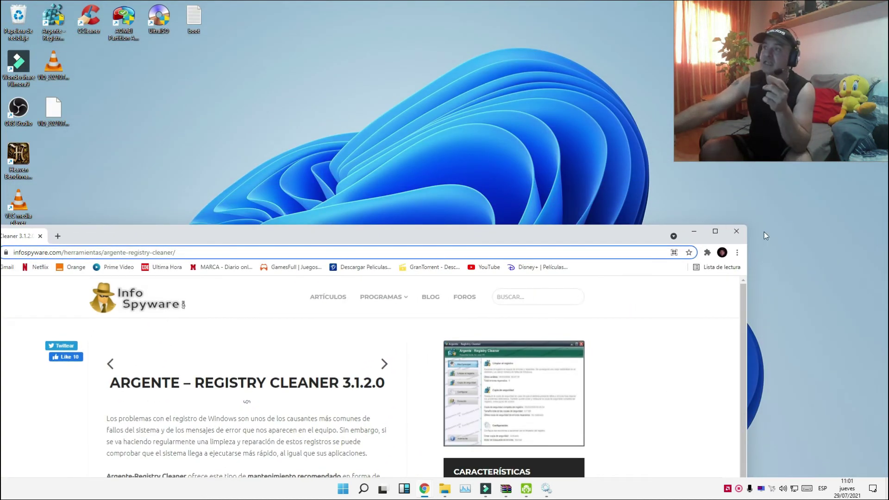
click(691, 232)
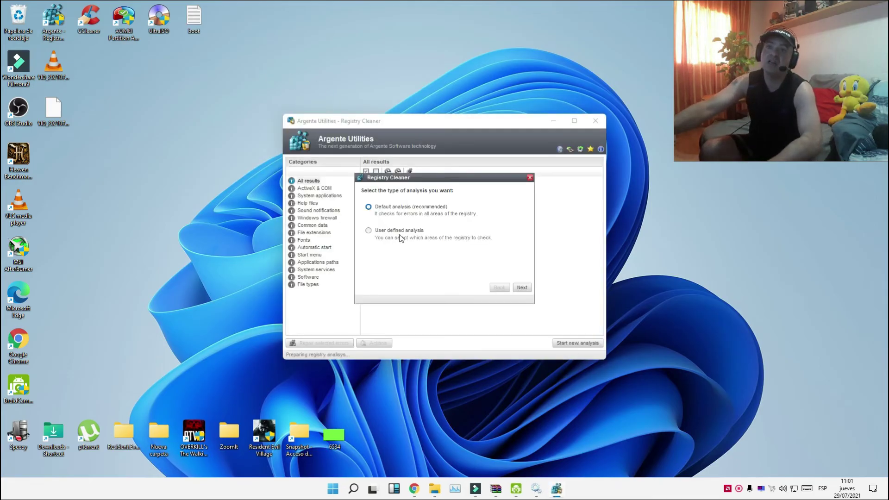
Start a default registry analysis in Argente Utilities Registry Cleaner, cancel it and close the program.
click(370, 208)
click(523, 288)
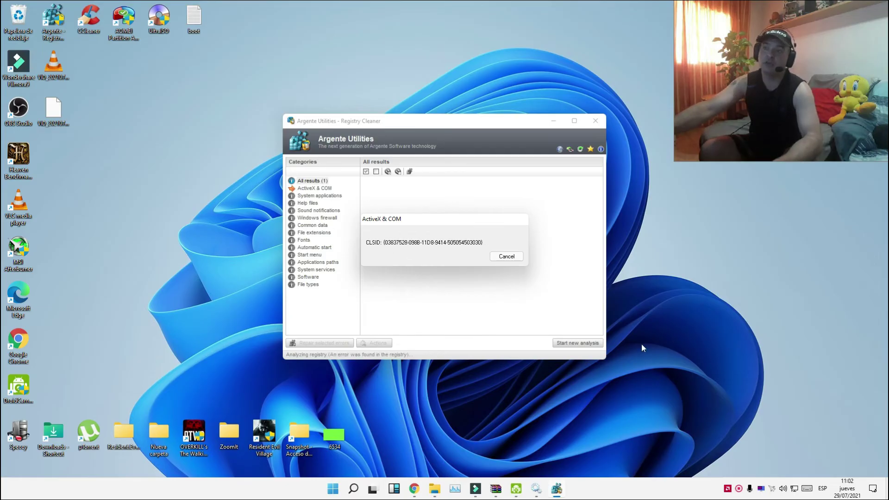
click(511, 258)
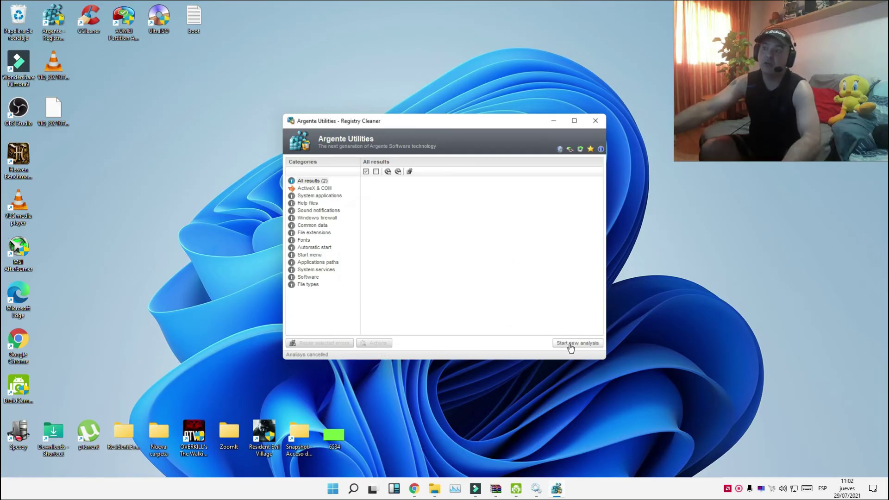
click(595, 124)
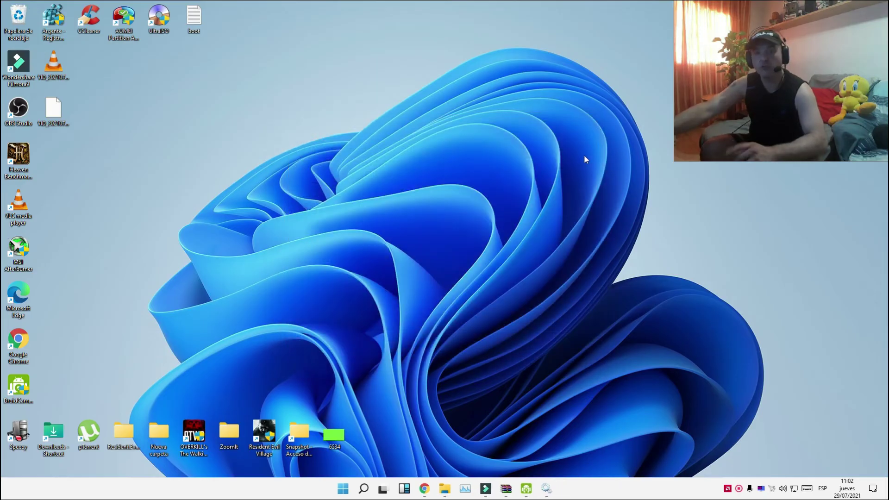